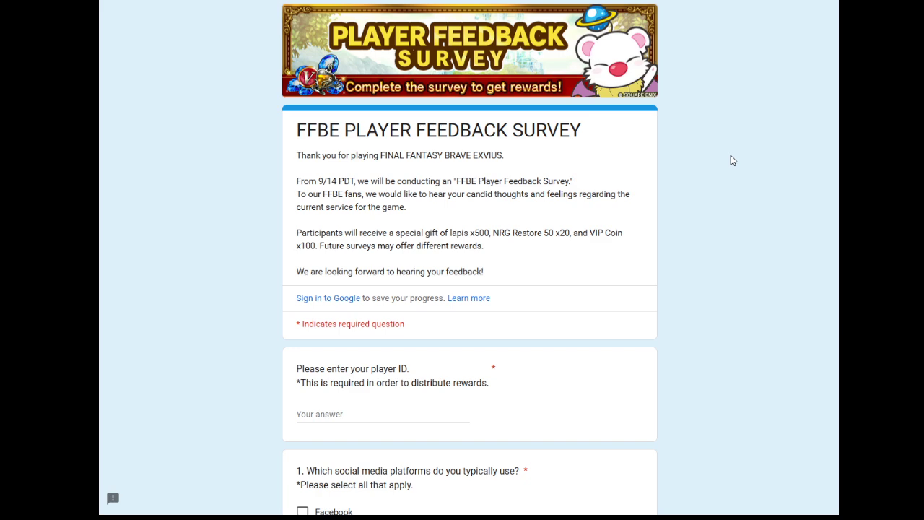
- Choose YouTube as the social media platform in question 1 and Message from devs as the preferred post type in question 2
{"action": "scroll", "coordinate": [730, 159], "scroll_direction": "down", "scroll_amount": 2}
{"action": "scroll", "coordinate": [685, 177], "scroll_direction": "up", "scroll_amount": 2}
{"action": "scroll", "coordinate": [705, 185], "scroll_direction": "down", "scroll_amount": 2}
{"action": "left_click", "coordinate": [319, 295]}
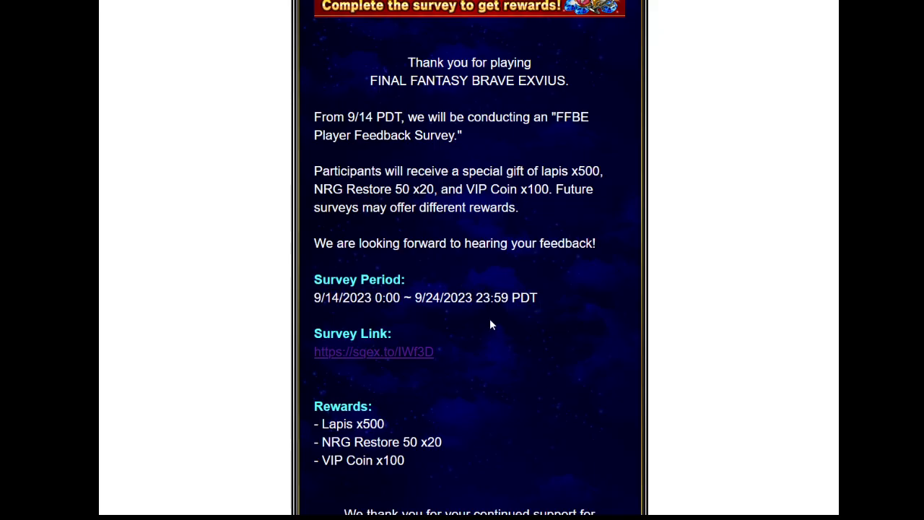
{"action": "scroll", "coordinate": [490, 325], "scroll_direction": "down", "scroll_amount": 2}
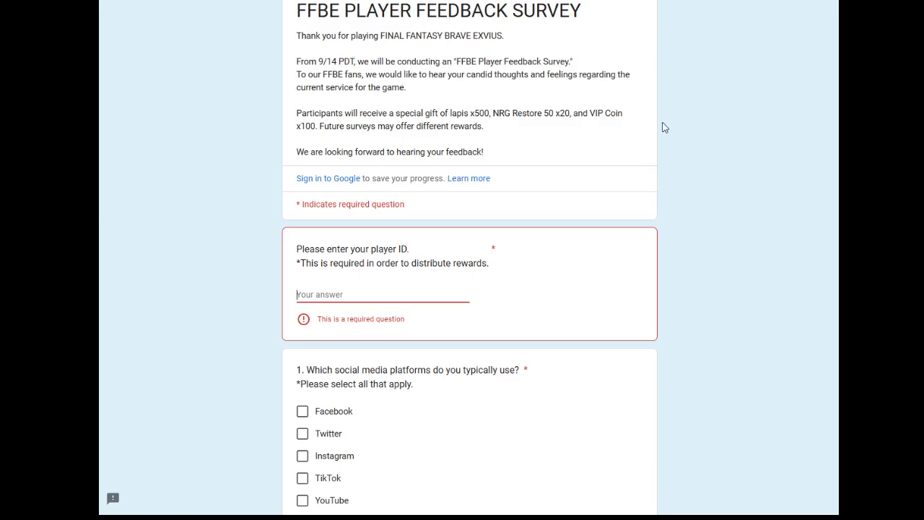
{"action": "scroll", "coordinate": [653, 249], "scroll_direction": "down", "scroll_amount": 3}
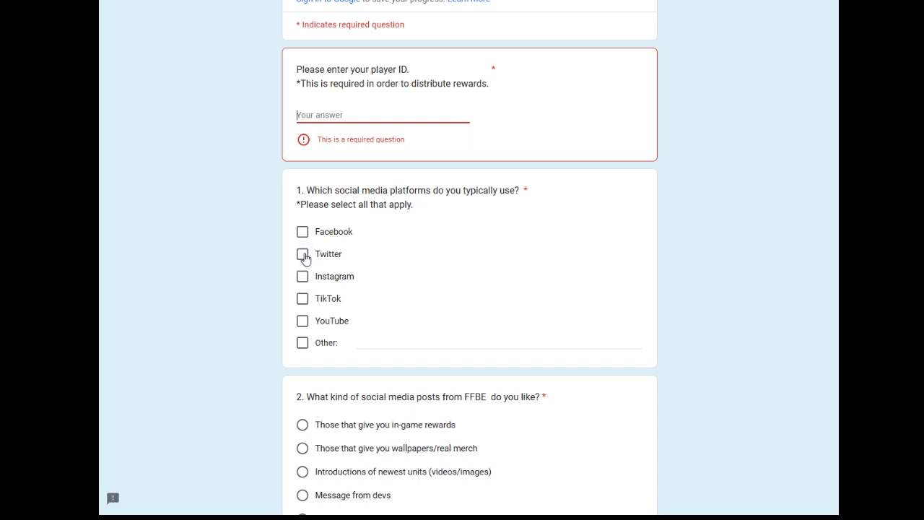
{"action": "left_click", "coordinate": [302, 325]}
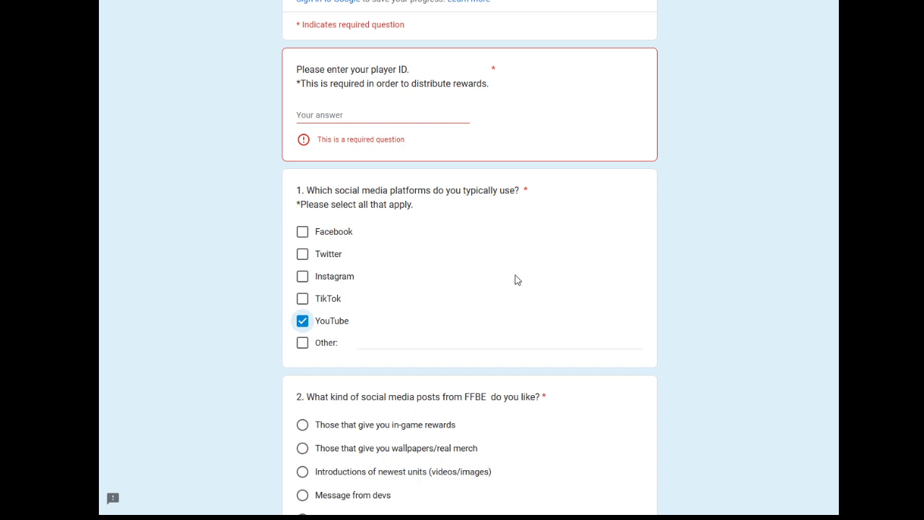
{"action": "scroll", "coordinate": [708, 265], "scroll_direction": "down", "scroll_amount": 3}
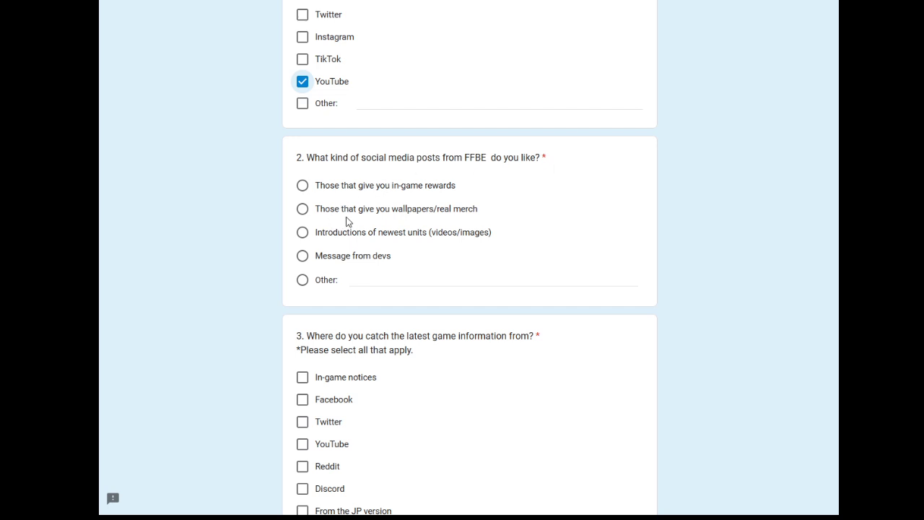
{"action": "left_click", "coordinate": [302, 255]}
- Select In-game notices, Twitter, YouTube, Reddit, Discord and From the JP version as the game information sources in question 3
{"action": "scroll", "coordinate": [736, 221], "scroll_direction": "down", "scroll_amount": 2}
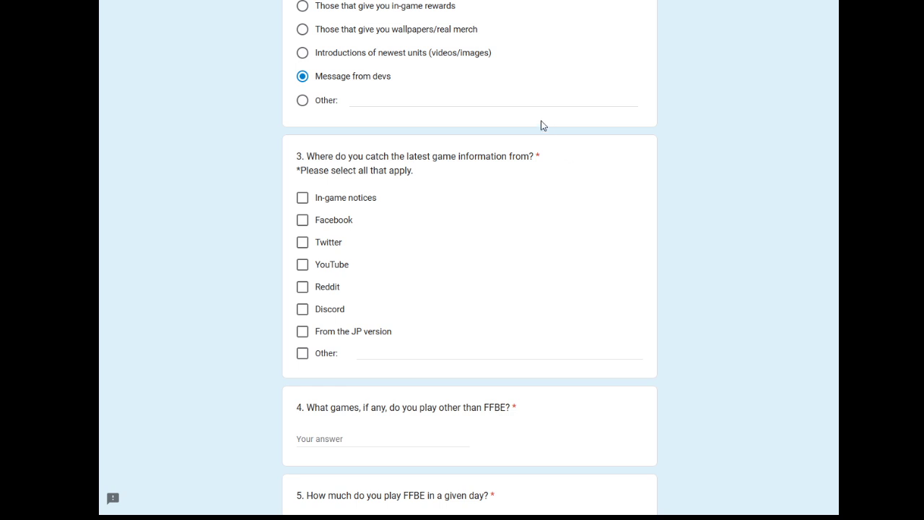
{"action": "left_click", "coordinate": [302, 199]}
{"action": "left_click", "coordinate": [302, 266]}
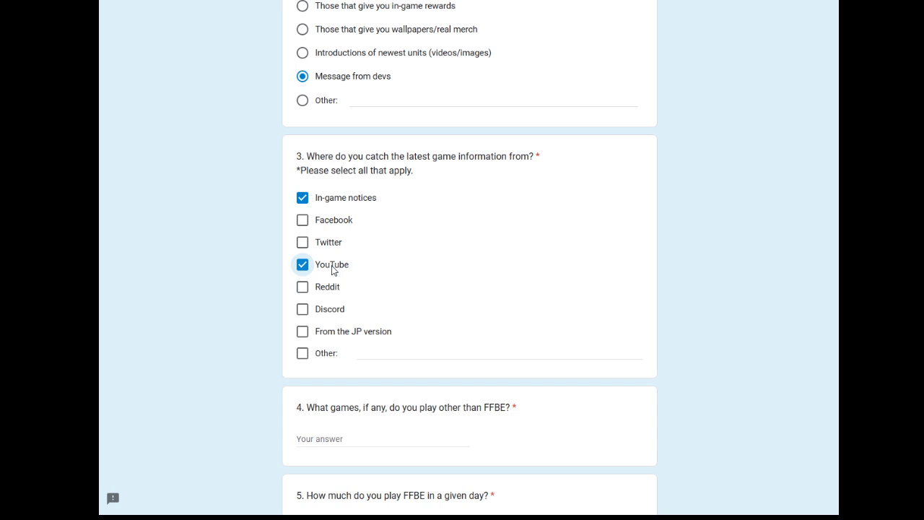
{"action": "left_click", "coordinate": [303, 287]}
{"action": "left_click", "coordinate": [303, 309]}
{"action": "left_click", "coordinate": [323, 332]}
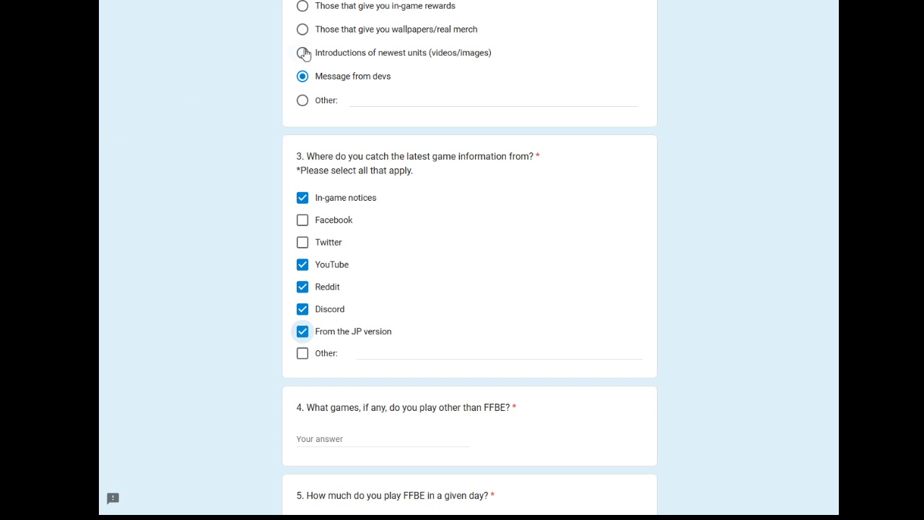
{"action": "left_click", "coordinate": [303, 242]}
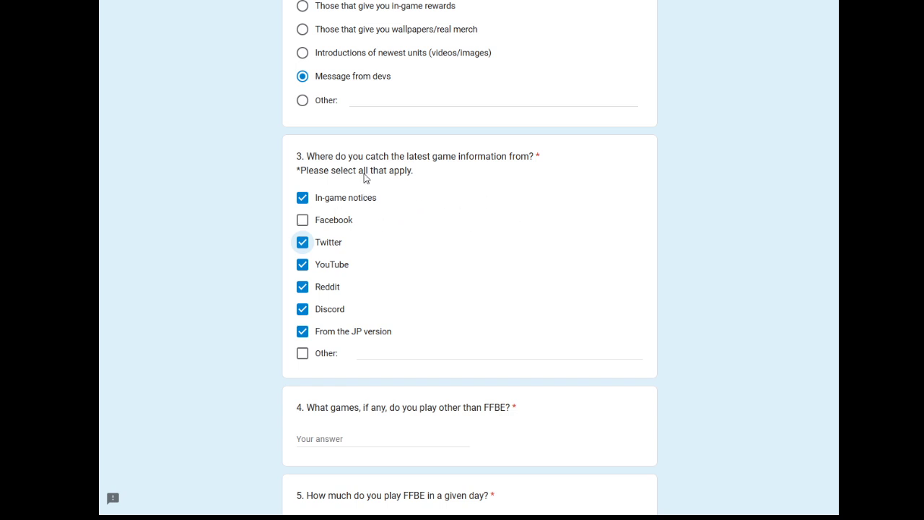
{"action": "left_click", "coordinate": [701, 223]}
- Answer question 4 about other games played with "RPG and Strategy Games, too many to list"
{"action": "scroll", "coordinate": [729, 193], "scroll_direction": "down", "scroll_amount": 3}
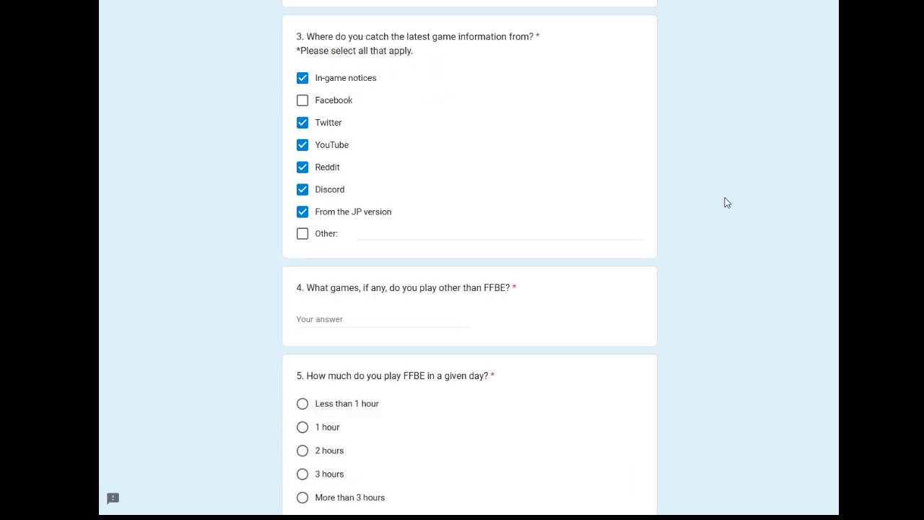
{"action": "left_click", "coordinate": [324, 266]}
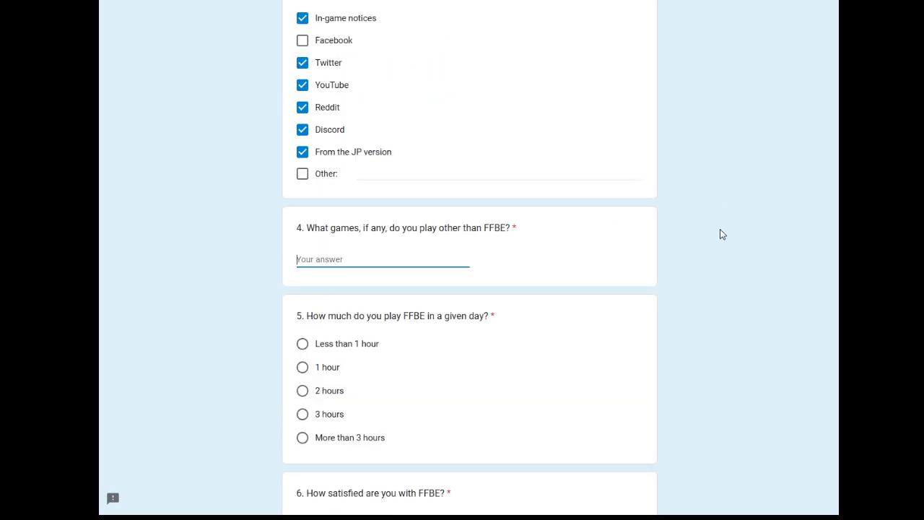
{"action": "type", "text": "RPG and Strateg"}
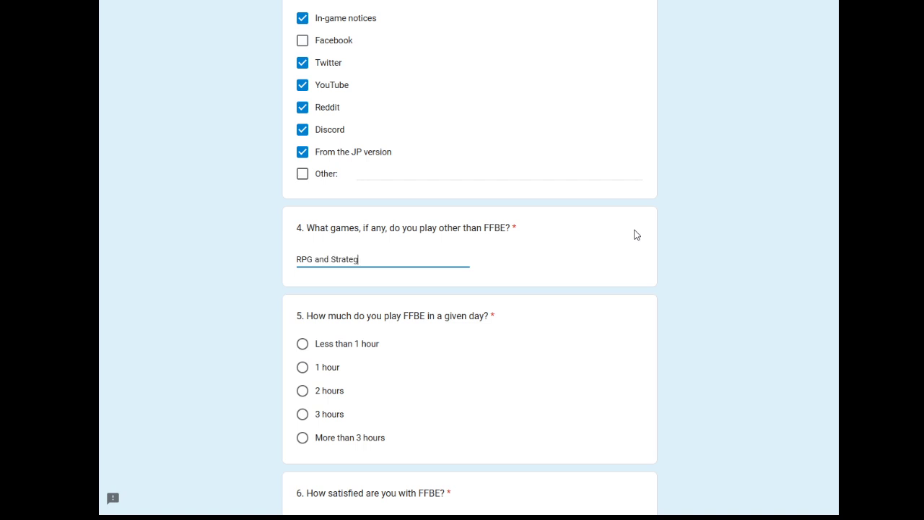
{"action": "type", "text": "y Games, too many to list"}
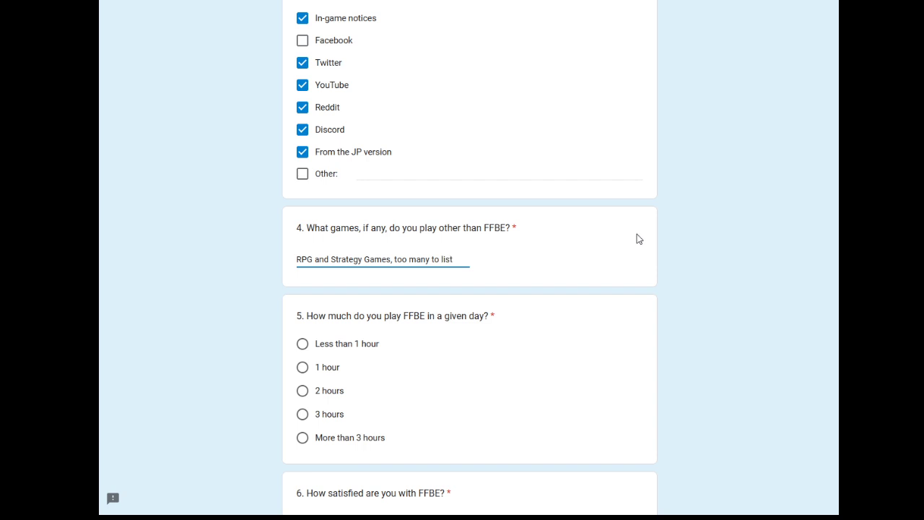
{"action": "left_click", "coordinate": [638, 238]}
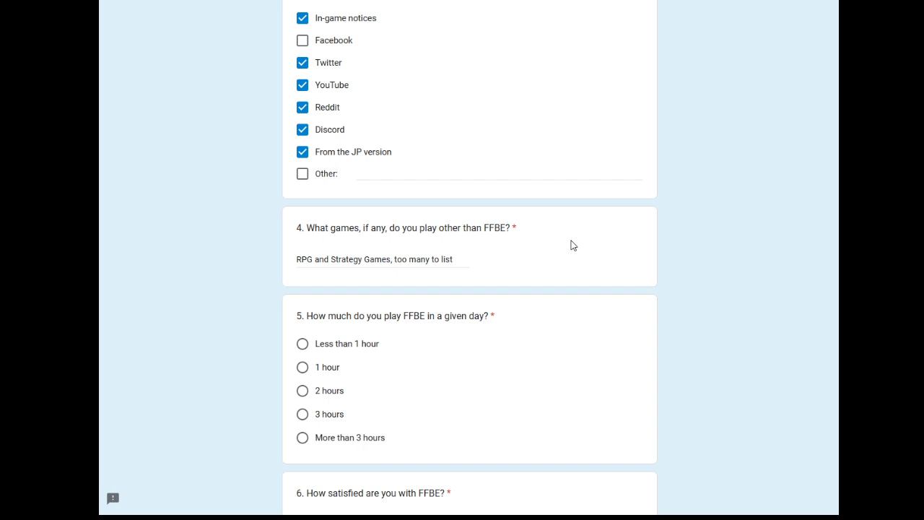
- Set the daily FFBE play time in question 5 to 3 hours
{"action": "scroll", "coordinate": [436, 171], "scroll_direction": "down", "scroll_amount": 3}
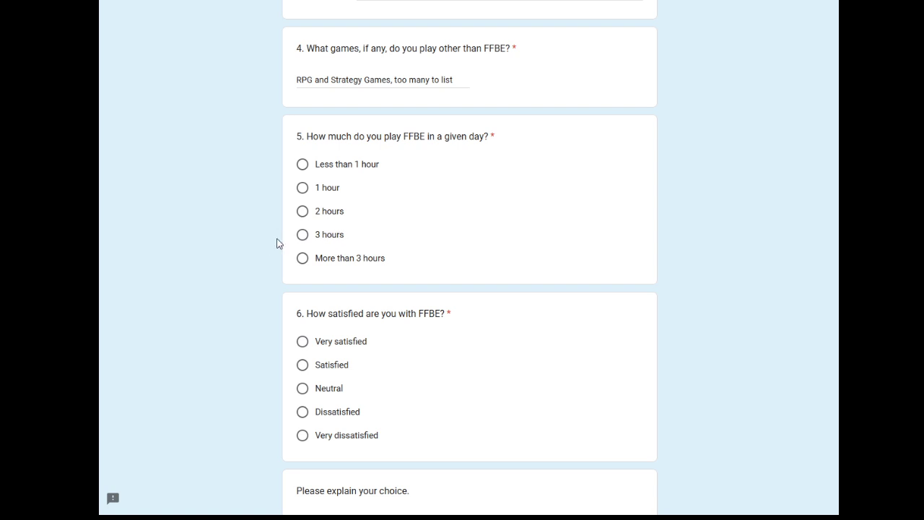
{"action": "left_click", "coordinate": [302, 264]}
{"action": "left_click", "coordinate": [302, 166]}
{"action": "left_click", "coordinate": [322, 235]}
{"action": "left_click", "coordinate": [312, 163]}
{"action": "left_click", "coordinate": [304, 234]}
- Rate overall satisfaction with FFBE in question 6 as Dissatisfied and open the explanation answer for editing
{"action": "scroll", "coordinate": [689, 262], "scroll_direction": "down", "scroll_amount": 2}
{"action": "scroll", "coordinate": [689, 261], "scroll_direction": "down", "scroll_amount": 1}
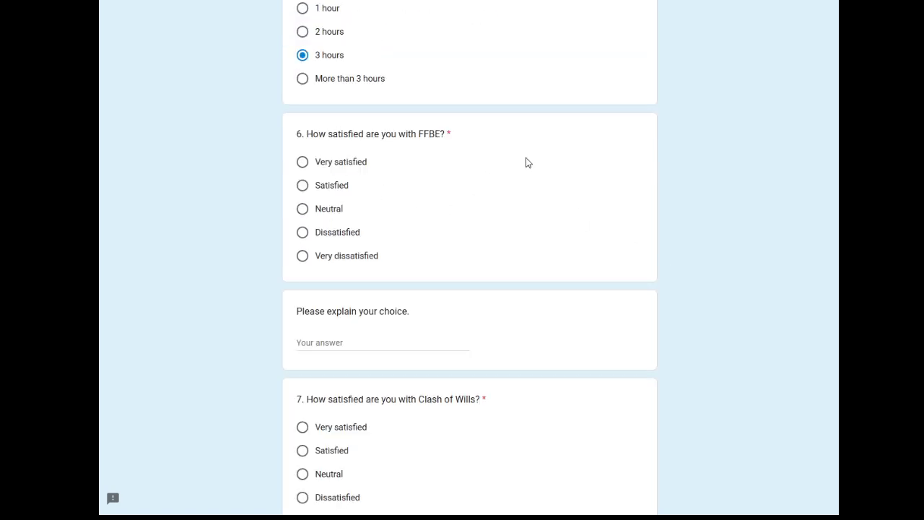
{"action": "left_click", "coordinate": [303, 233]}
{"action": "left_click", "coordinate": [346, 343]}
- Rate satisfaction with Clash of Wills in question 7 as Satisfied
{"action": "scroll", "coordinate": [708, 262], "scroll_direction": "down", "scroll_amount": 3}
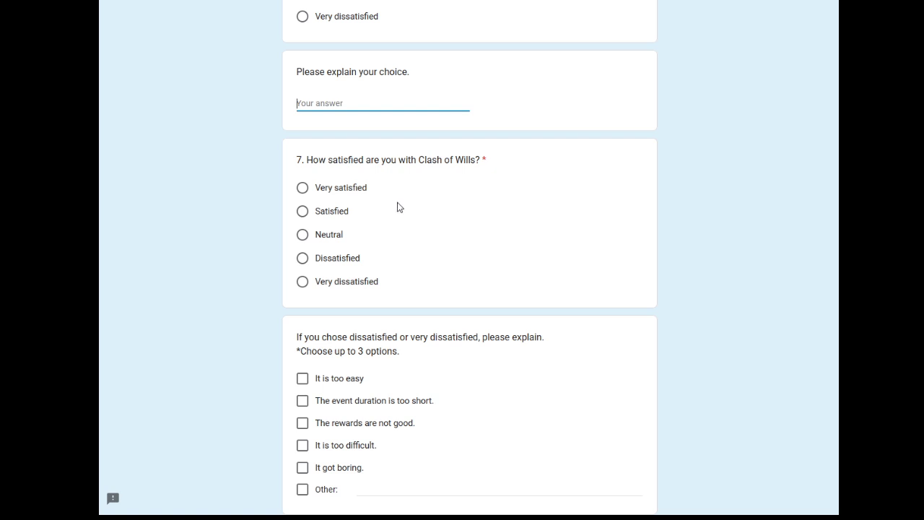
{"action": "left_click", "coordinate": [302, 212]}
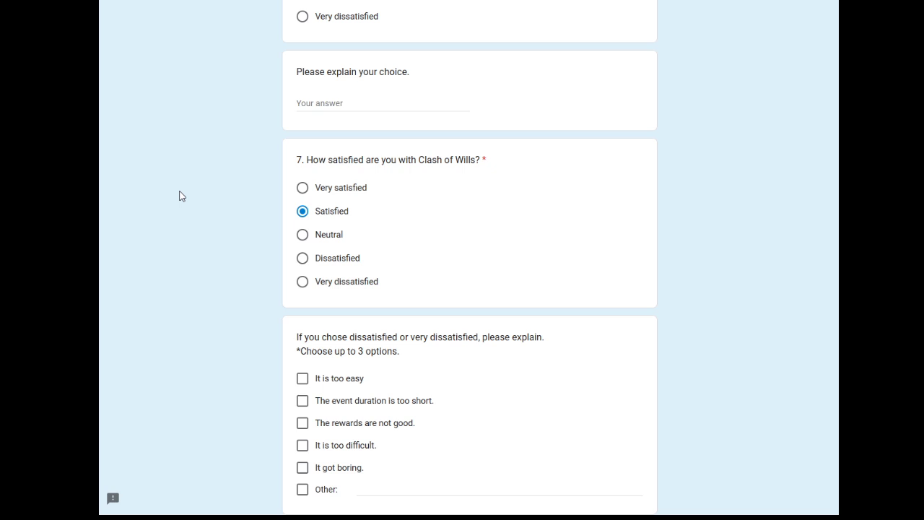
{"action": "left_click", "coordinate": [302, 259]}
{"action": "scroll", "coordinate": [394, 243], "scroll_direction": "down", "scroll_amount": 2}
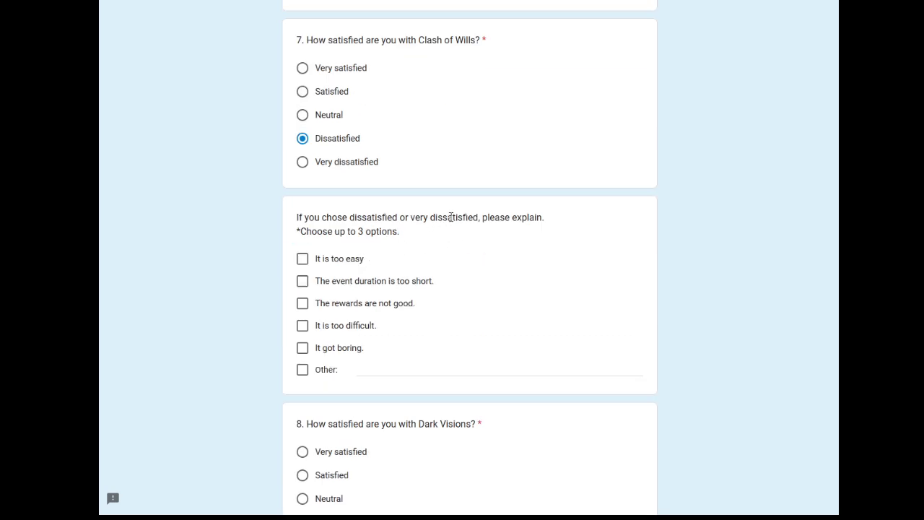
{"action": "left_click", "coordinate": [303, 92]}
- Mark "The rewards are not good", "It got boring" and "It is too easy" as the complaints about Clash of Wills
{"action": "left_click", "coordinate": [313, 303]}
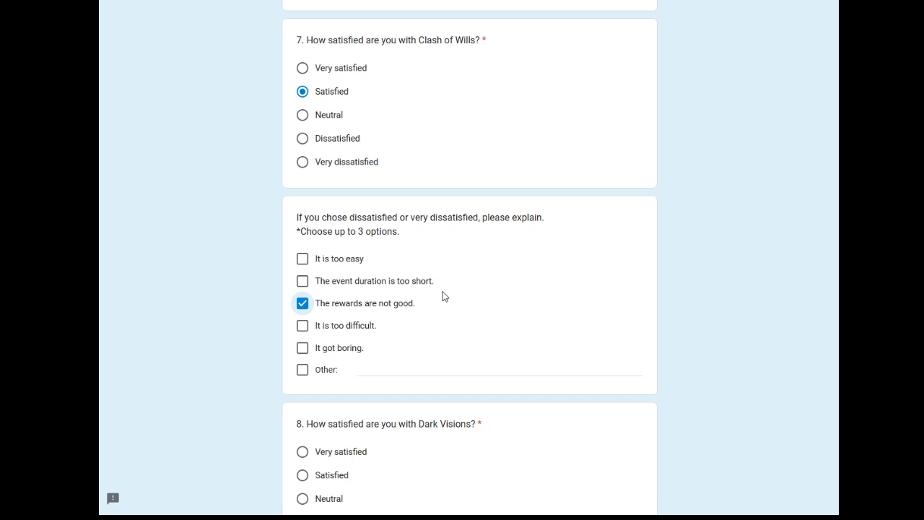
{"action": "left_click", "coordinate": [303, 348]}
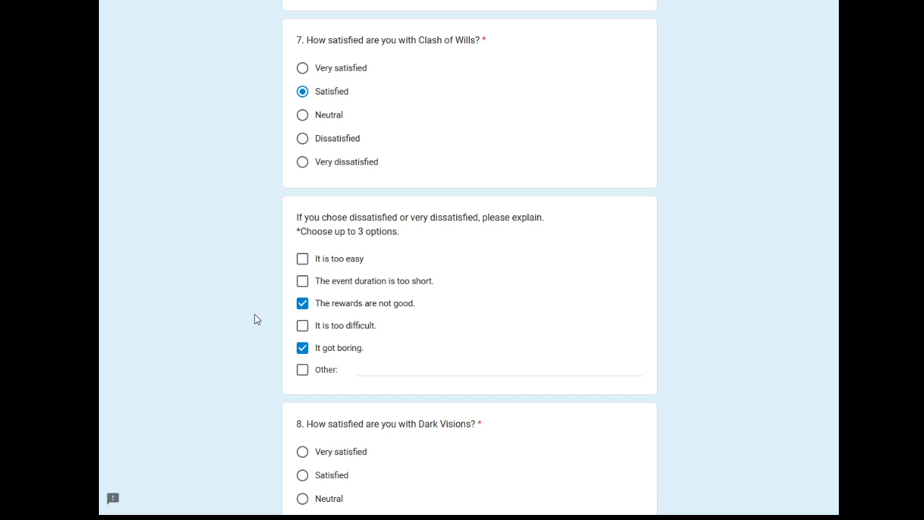
{"action": "scroll", "coordinate": [459, 264], "scroll_direction": "down", "scroll_amount": 1}
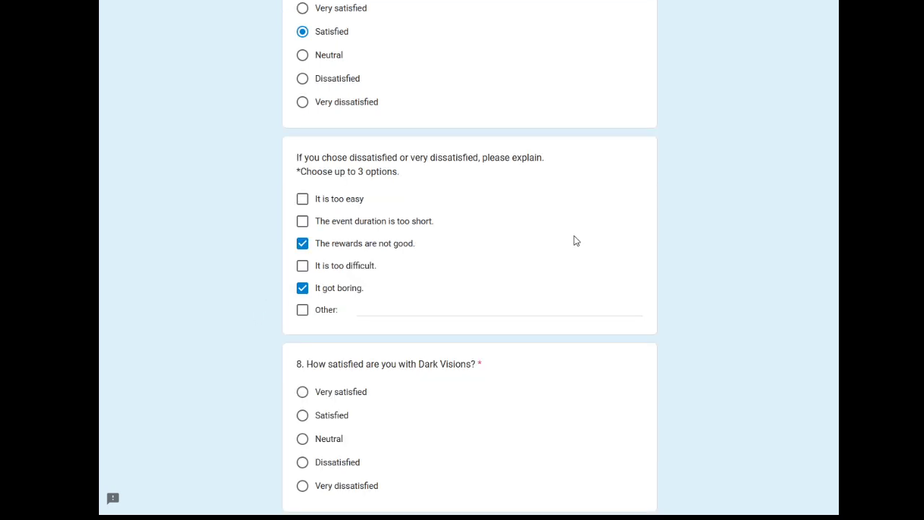
{"action": "left_click", "coordinate": [303, 200]}
- Rate Dark Visions as Very dissatisfied in question 8, giving the reasons "It is too easy", "The rewards are not good" and "It got boring"
{"action": "scroll", "coordinate": [578, 133], "scroll_direction": "down", "scroll_amount": 3}
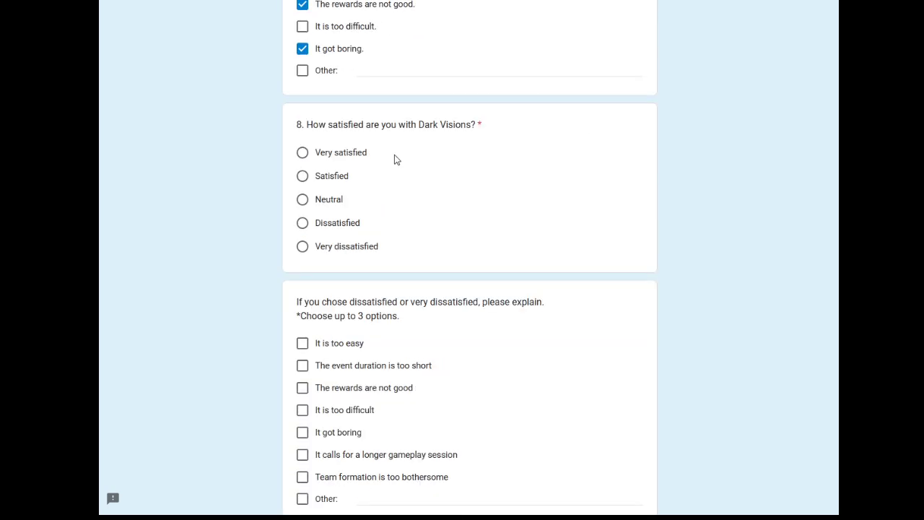
{"action": "left_click", "coordinate": [319, 248]}
{"action": "scroll", "coordinate": [169, 109], "scroll_direction": "down", "scroll_amount": 3}
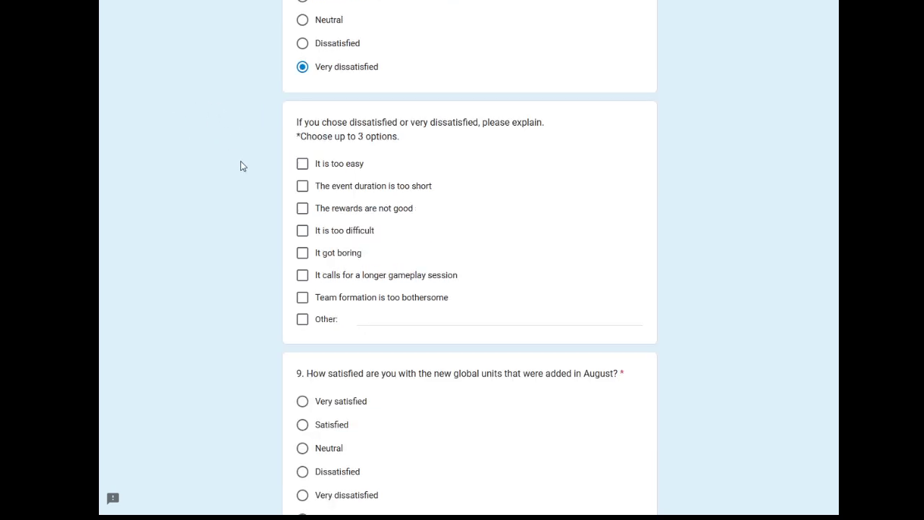
{"action": "left_click", "coordinate": [303, 164]}
{"action": "left_click", "coordinate": [303, 208]}
{"action": "left_click", "coordinate": [303, 253]}
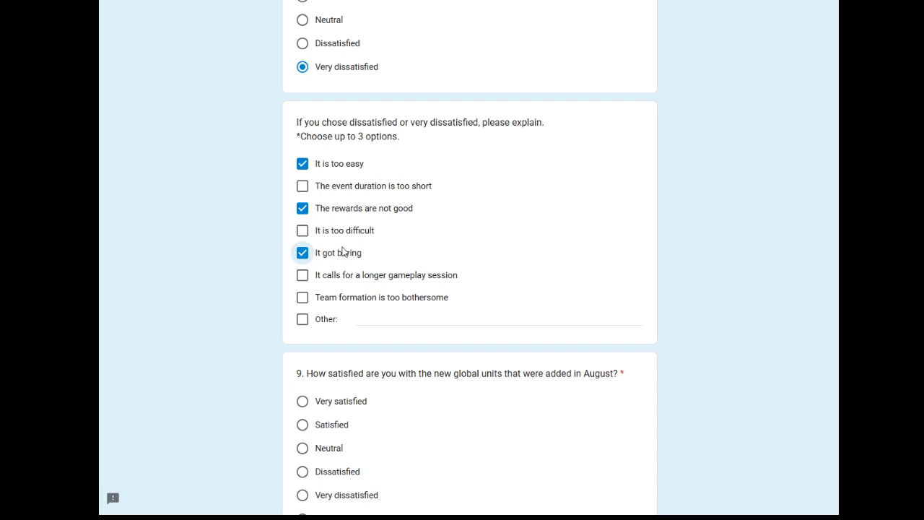
{"action": "left_click", "coordinate": [498, 236]}
{"action": "left_click", "coordinate": [498, 233]}
{"action": "left_click", "coordinate": [330, 231]}
- Rate satisfaction with the new global units added in August in question 9 as Very dissatisfied
{"action": "scroll", "coordinate": [592, 253], "scroll_direction": "down", "scroll_amount": 3}
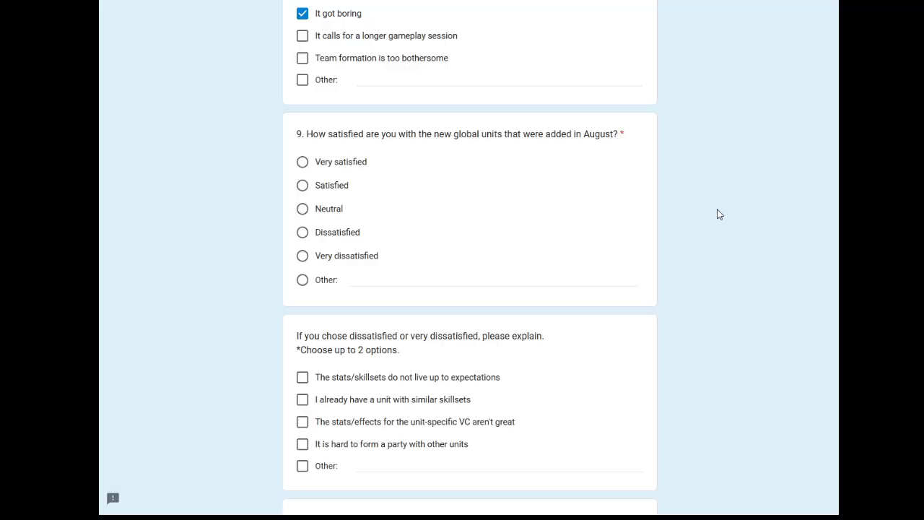
{"action": "left_click", "coordinate": [302, 258]}
{"action": "left_click_drag", "start_coordinate": [452, 134], "coordinate": [503, 135]}
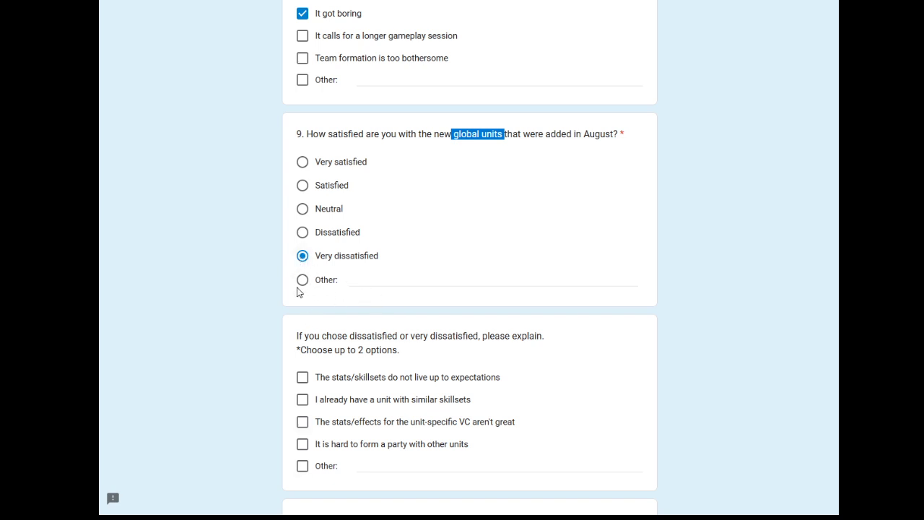
{"action": "left_click", "coordinate": [392, 283]}
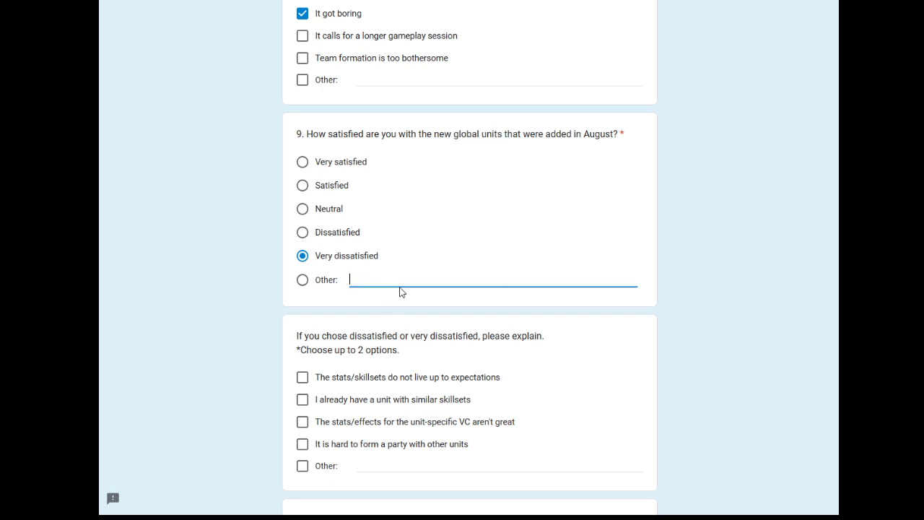
{"action": "left_click", "coordinate": [274, 272]}
- Select "The stats/skillsets do not live up to expectations" and Other as the reasons for dissatisfaction with August's new global units
{"action": "scroll", "coordinate": [305, 149], "scroll_direction": "down", "scroll_amount": 2}
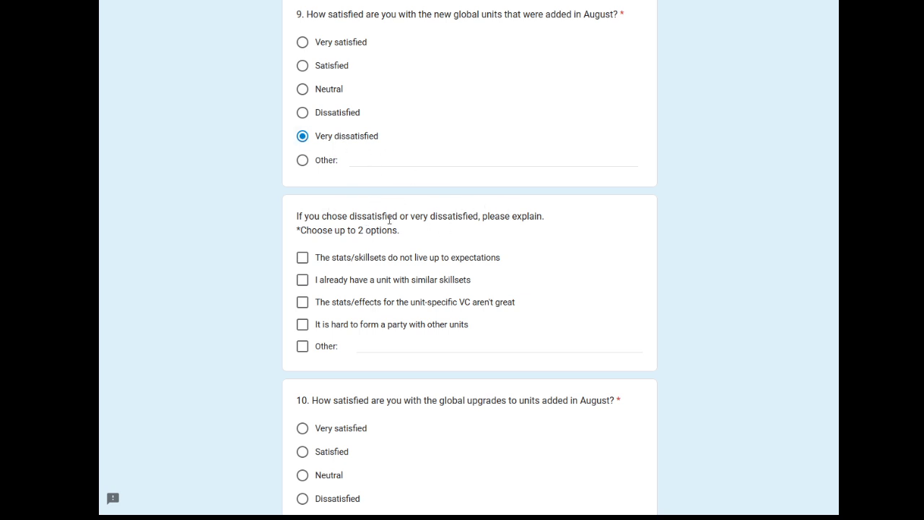
{"action": "scroll", "coordinate": [343, 227], "scroll_direction": "down", "scroll_amount": 1}
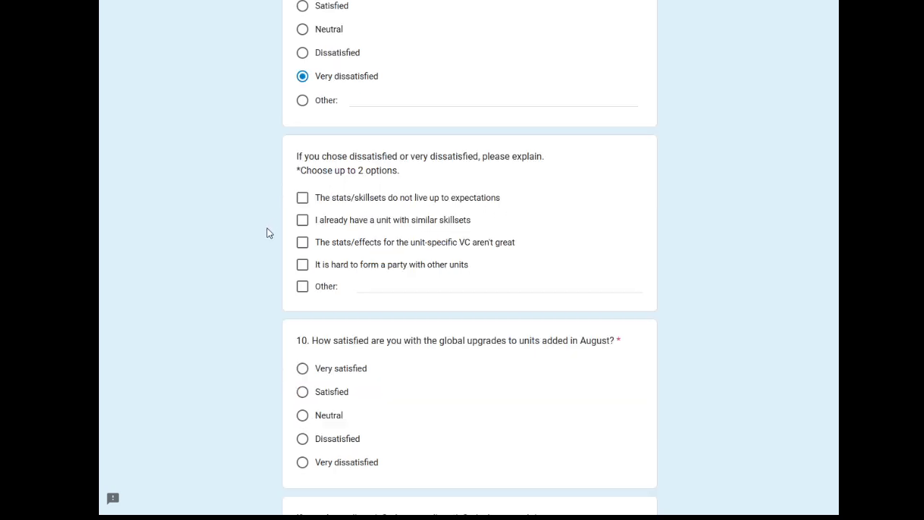
{"action": "left_click", "coordinate": [302, 197]}
{"action": "mouse_move", "coordinate": [360, 197]}
{"action": "left_mouse_down"}
{"action": "mouse_move", "coordinate": [497, 200]}
{"action": "mouse_move", "coordinate": [354, 207]}
{"action": "left_mouse_up"}
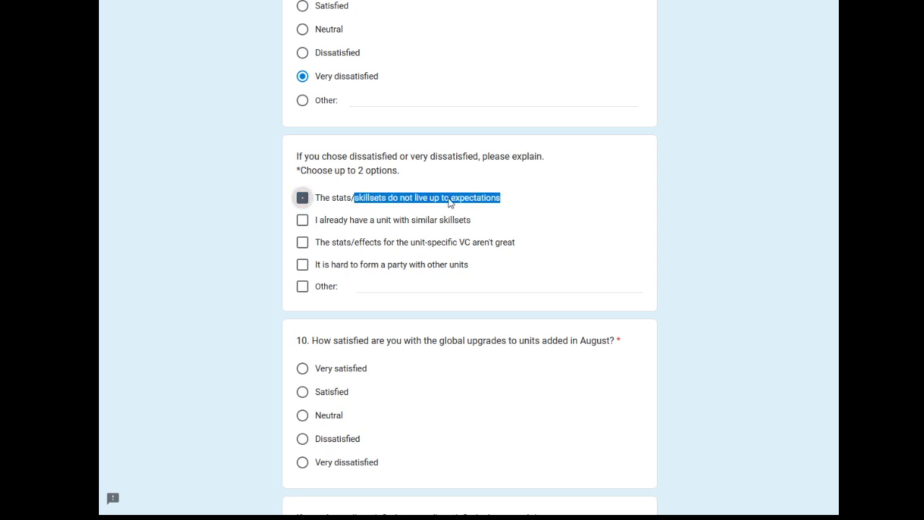
{"action": "left_click", "coordinate": [302, 202]}
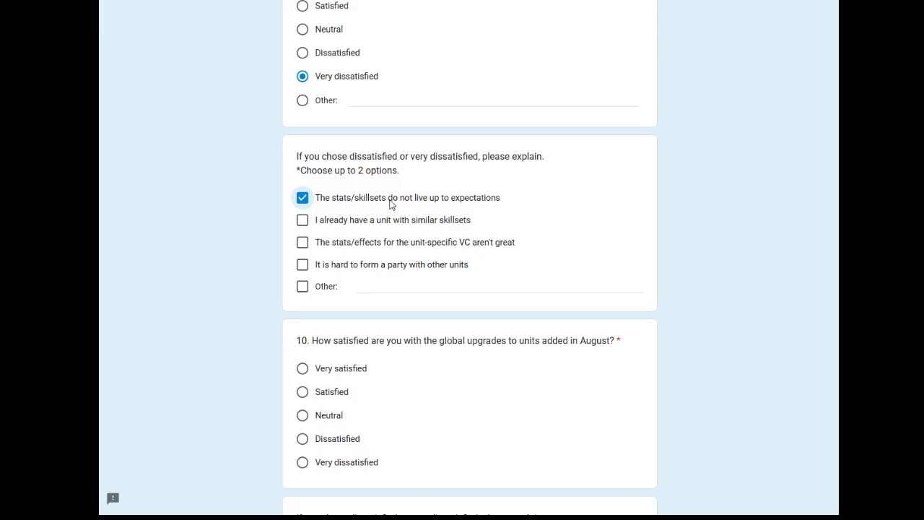
{"action": "left_click", "coordinate": [302, 286]}
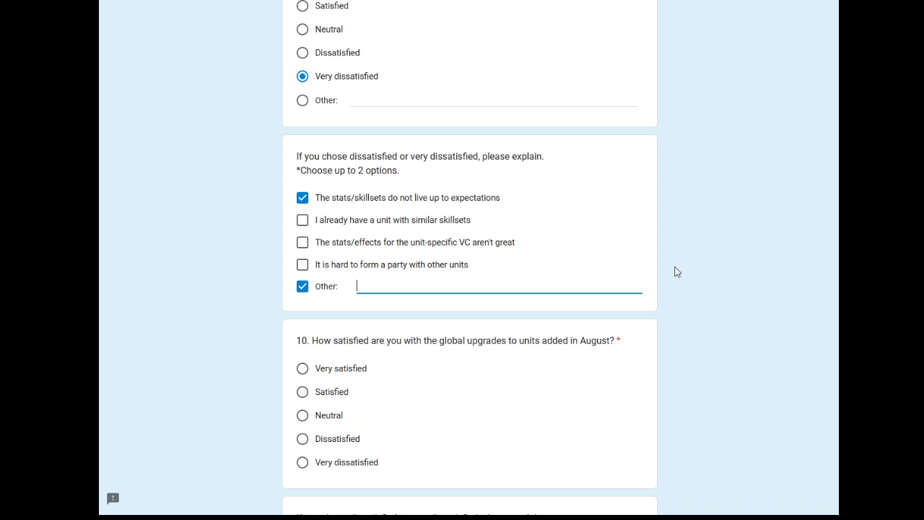
- Rate satisfaction with the global upgrades to units added in August in question 10 as Dissatisfied, after checking the August 2023 unit list
{"action": "scroll", "coordinate": [665, 256], "scroll_direction": "down", "scroll_amount": 3}
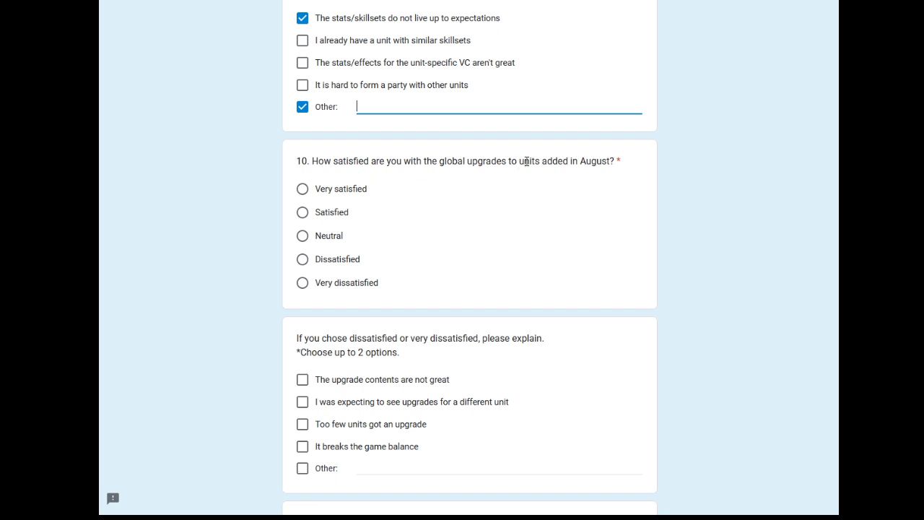
{"action": "left_click_drag", "start_coordinate": [443, 163], "coordinate": [511, 163]}
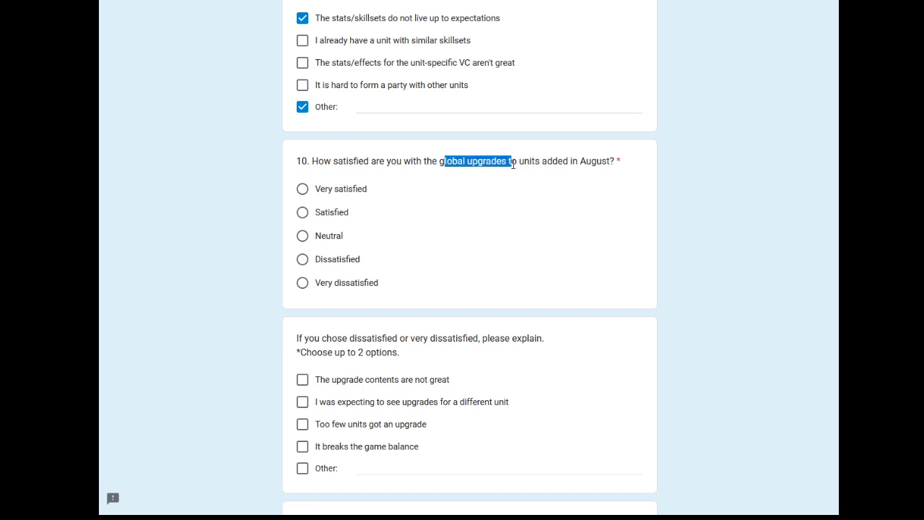
{"action": "key", "text": "alt+Tab"}
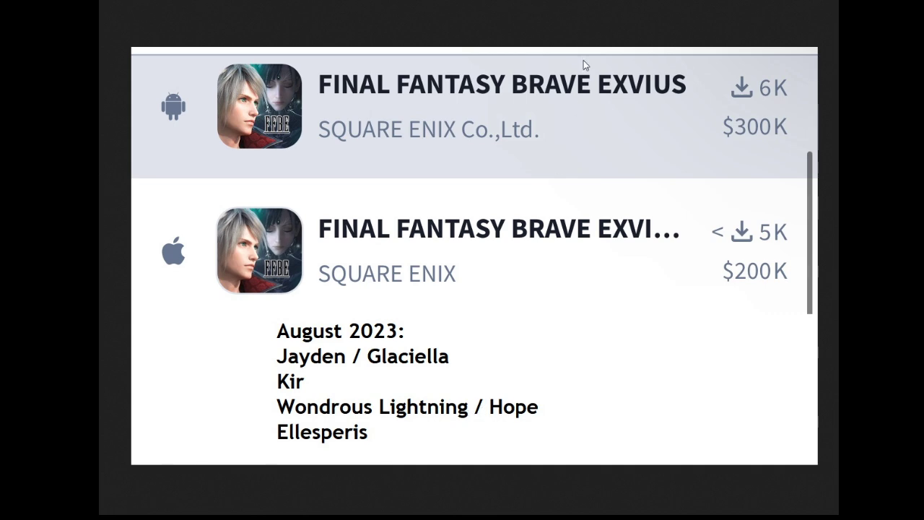
{"action": "key", "text": "alt+Tab"}
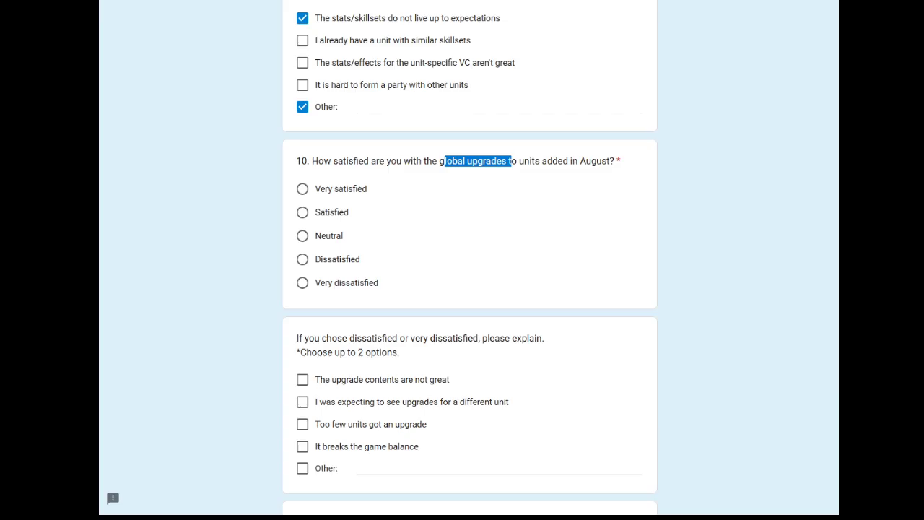
{"action": "left_click", "coordinate": [304, 261]}
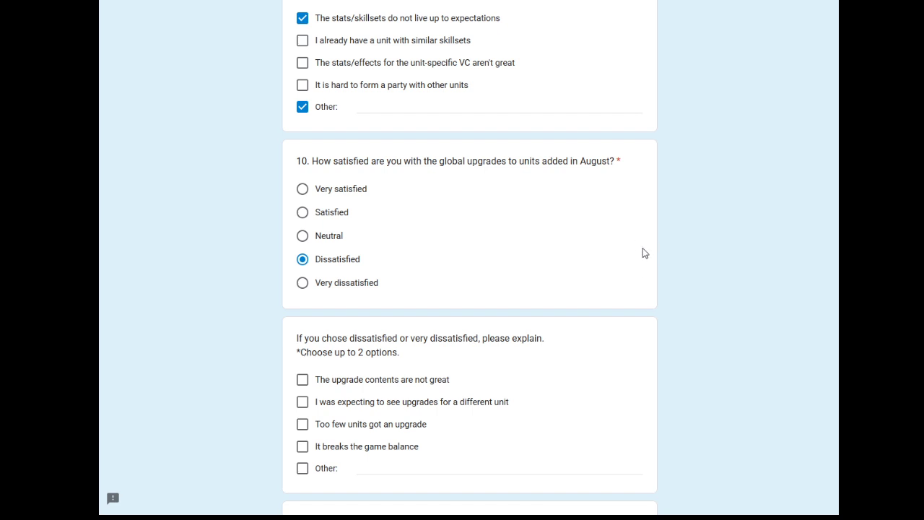
- Select "I was expecting to see upgrades for a different unit" and Other as the reasons for dissatisfaction with the August upgrades
{"action": "scroll", "coordinate": [662, 260], "scroll_direction": "down", "scroll_amount": 2}
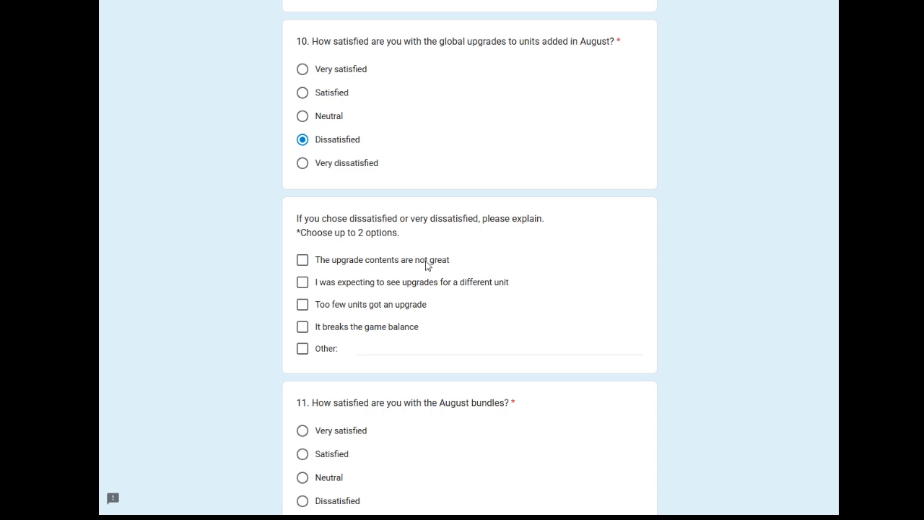
{"action": "left_click", "coordinate": [302, 283]}
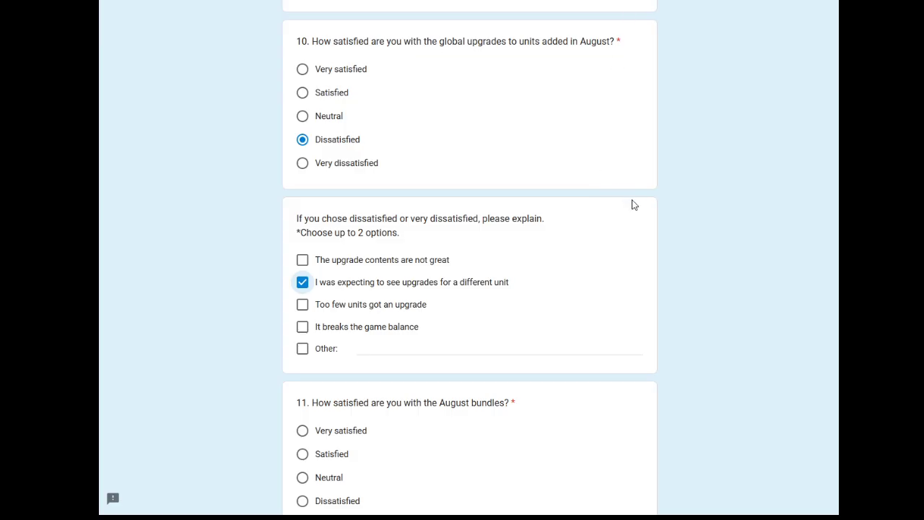
{"action": "left_click", "coordinate": [304, 350]}
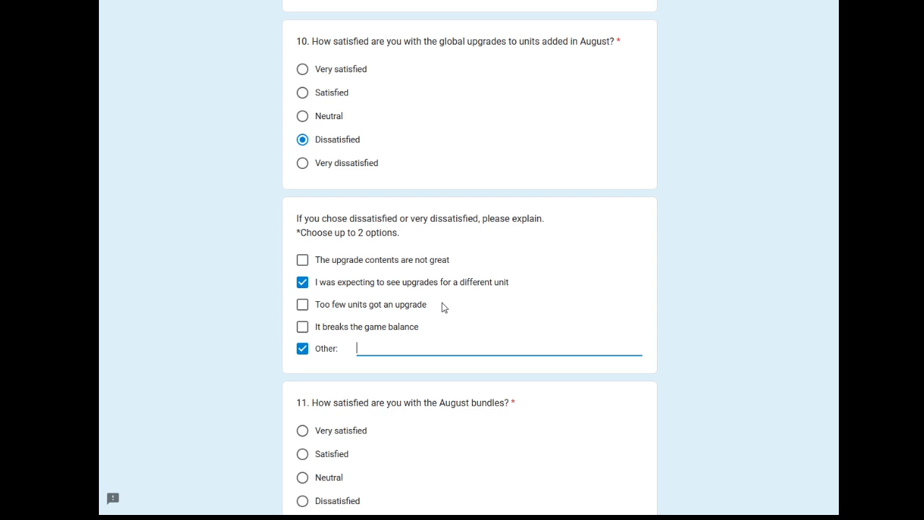
- Rate satisfaction with the August bundles in question 11 as Very dissatisfied
{"action": "scroll", "coordinate": [442, 303], "scroll_direction": "down", "scroll_amount": 3}
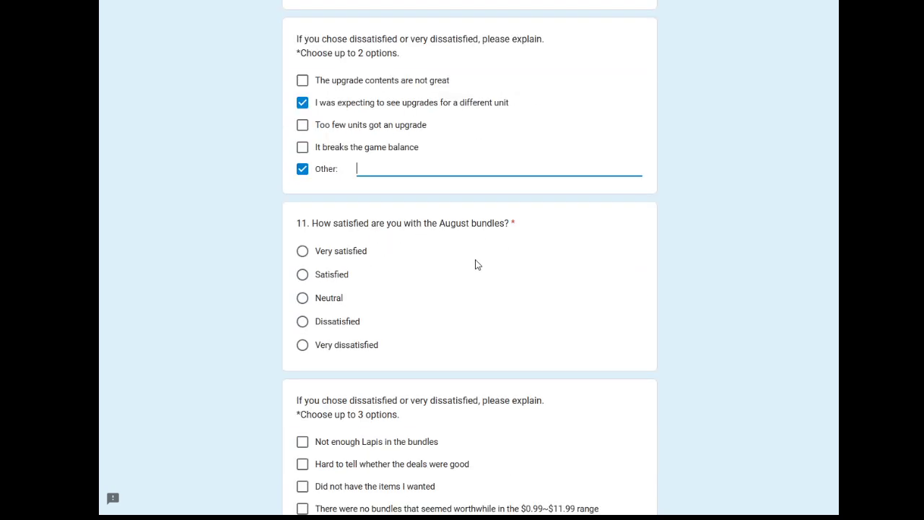
{"action": "left_click", "coordinate": [302, 345]}
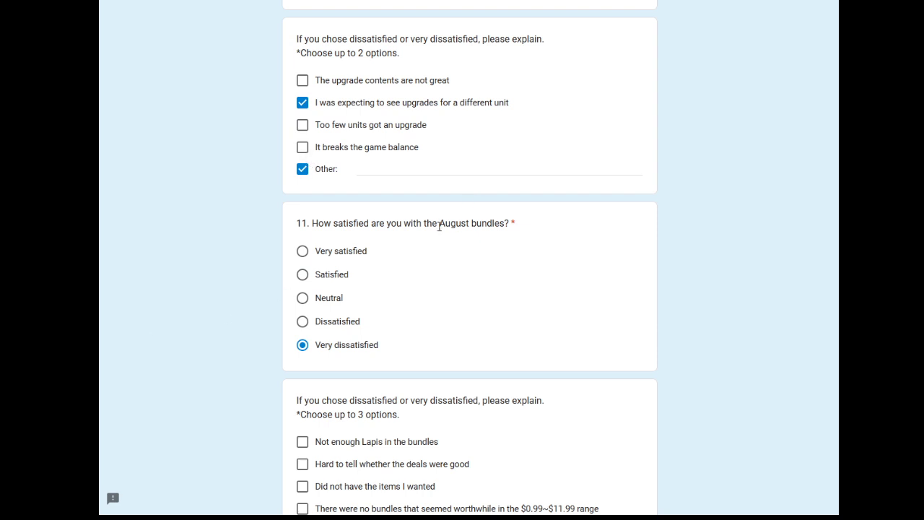
{"action": "left_click_drag", "start_coordinate": [432, 223], "coordinate": [507, 220]}
{"action": "left_click", "coordinate": [529, 265]}
- Explain the bundle rating with "Not enough Lapis in the bundles", "Did not have the items I wanted" and no worthwhile bundles in the $24.99~$47.99 range
{"action": "scroll", "coordinate": [617, 226], "scroll_direction": "down", "scroll_amount": 4}
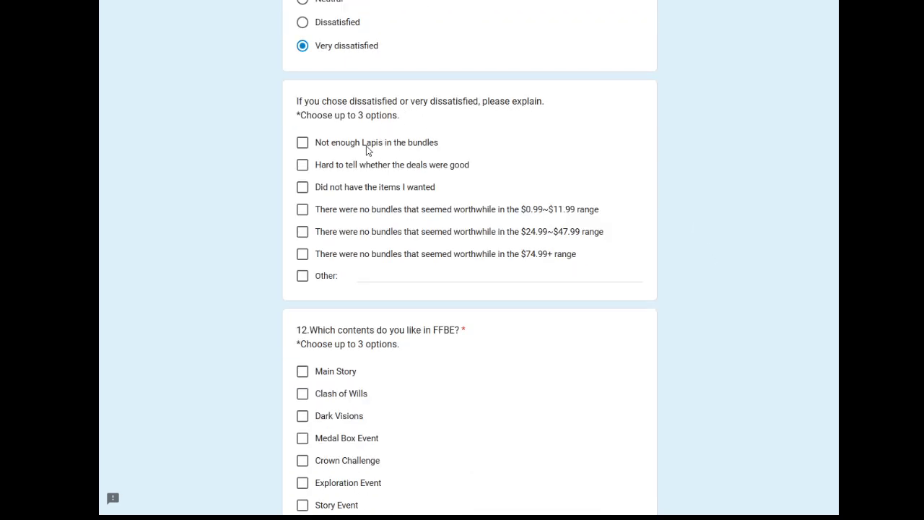
{"action": "left_click", "coordinate": [303, 145]}
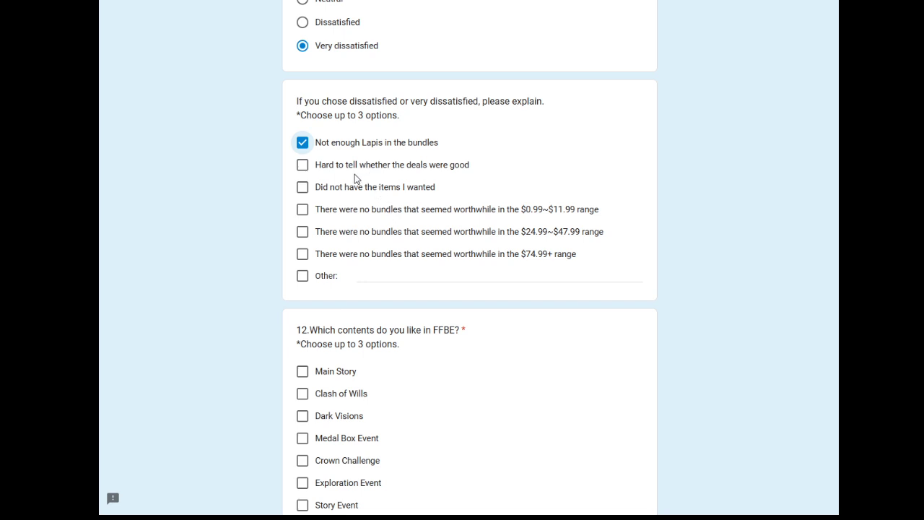
{"action": "left_click", "coordinate": [302, 189]}
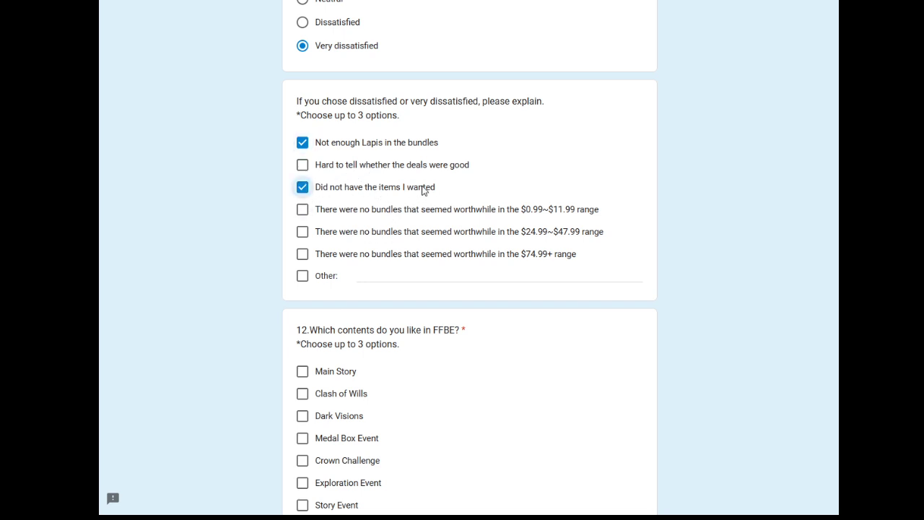
{"action": "left_click", "coordinate": [304, 233]}
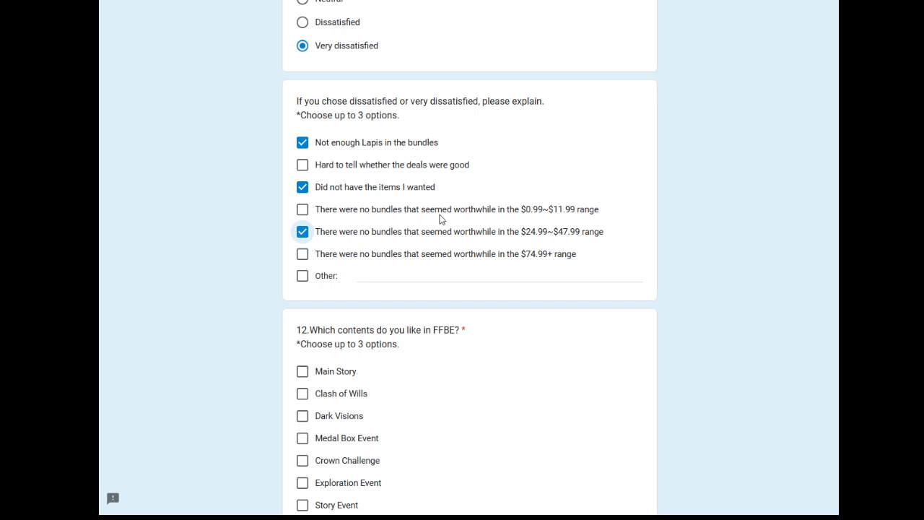
- Choose Clash of Wills, Chamber of the Vengeful and Hidden Chamber of Arms as the liked FFBE contents in question 12
{"action": "scroll", "coordinate": [610, 144], "scroll_direction": "down", "scroll_amount": 3}
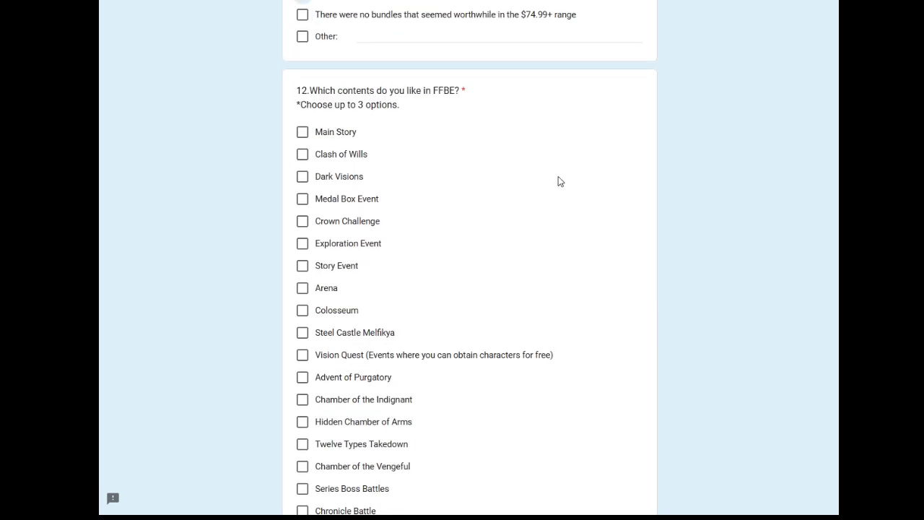
{"action": "left_click", "coordinate": [306, 162]}
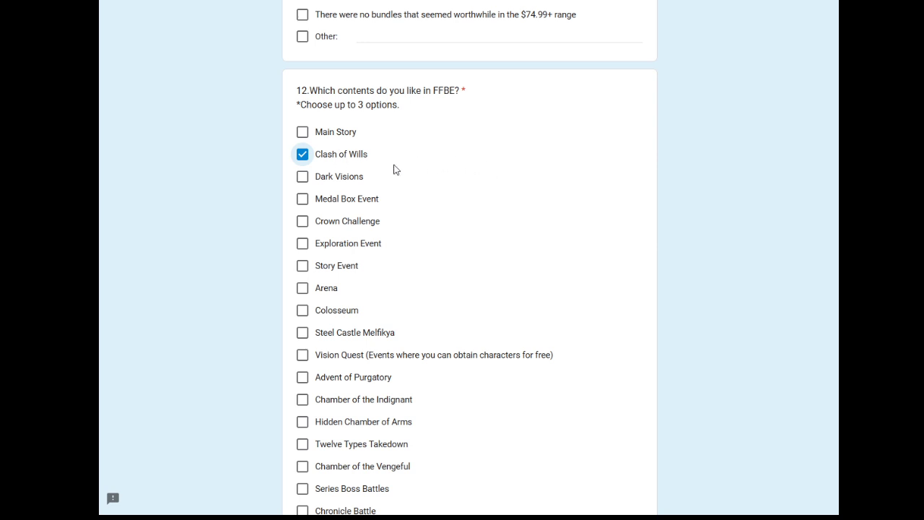
{"action": "scroll", "coordinate": [375, 194], "scroll_direction": "down", "scroll_amount": 3}
{"action": "left_click", "coordinate": [302, 289]}
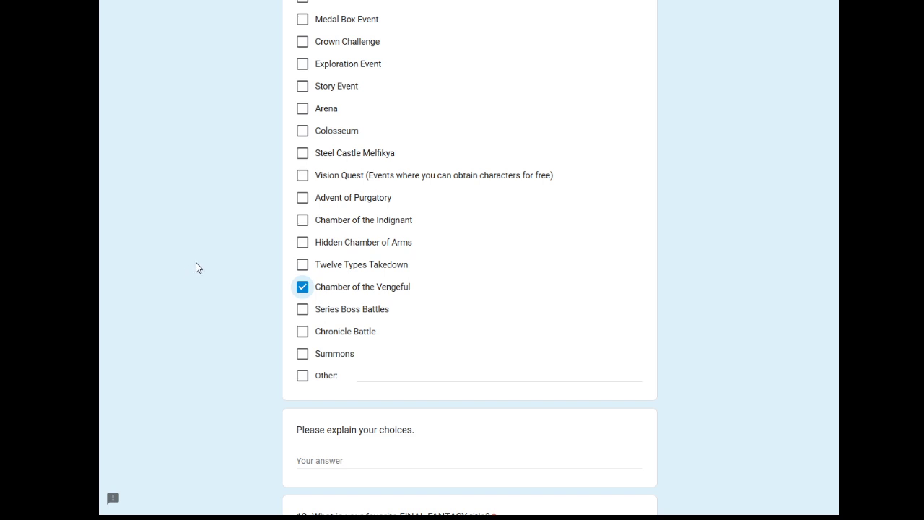
{"action": "left_click", "coordinate": [303, 244]}
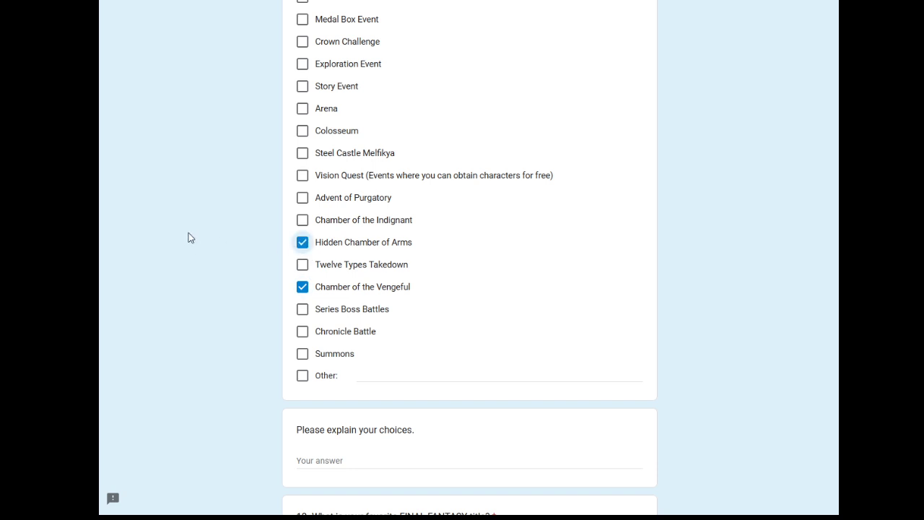
- Review the contents selected in question 12 and go to the answer field for explaining those choices
{"action": "scroll", "coordinate": [188, 232], "scroll_direction": "up", "scroll_amount": 2}
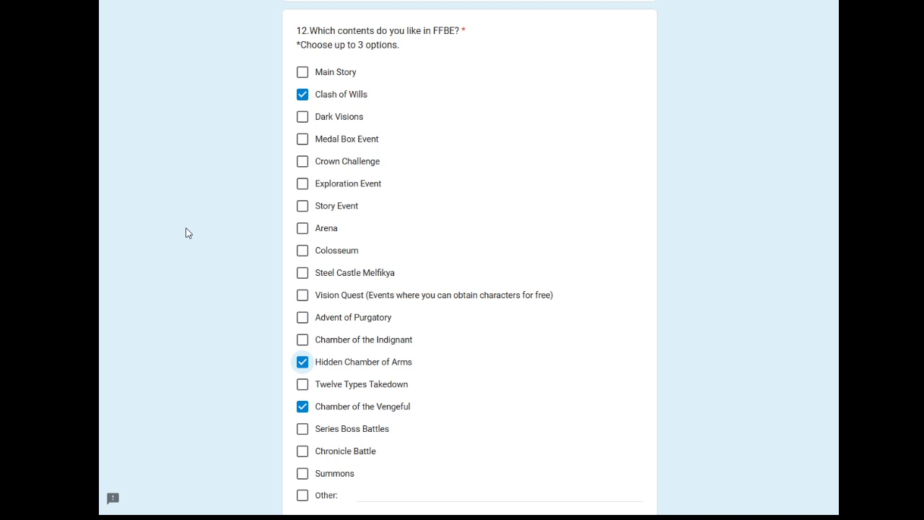
{"action": "scroll", "coordinate": [361, 259], "scroll_direction": "down", "scroll_amount": 2}
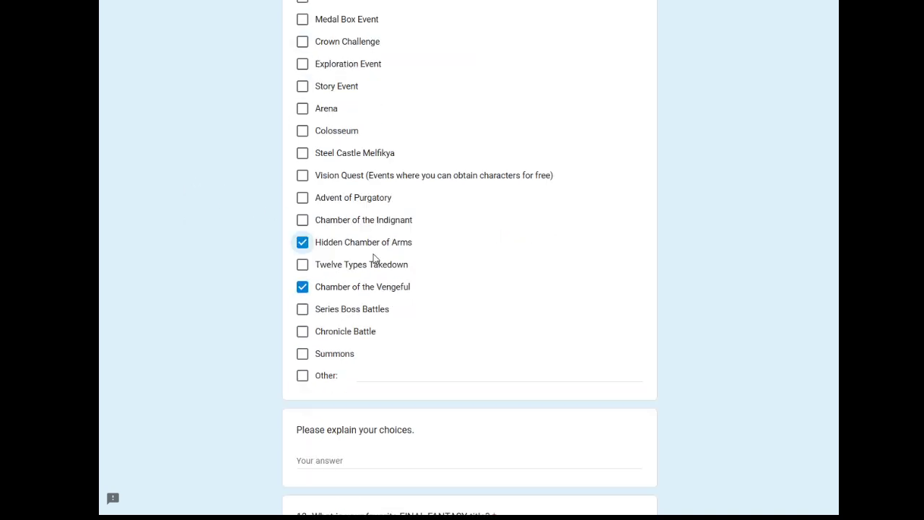
{"action": "scroll", "coordinate": [375, 258], "scroll_direction": "down", "scroll_amount": 4}
{"action": "left_click", "coordinate": [346, 221]}
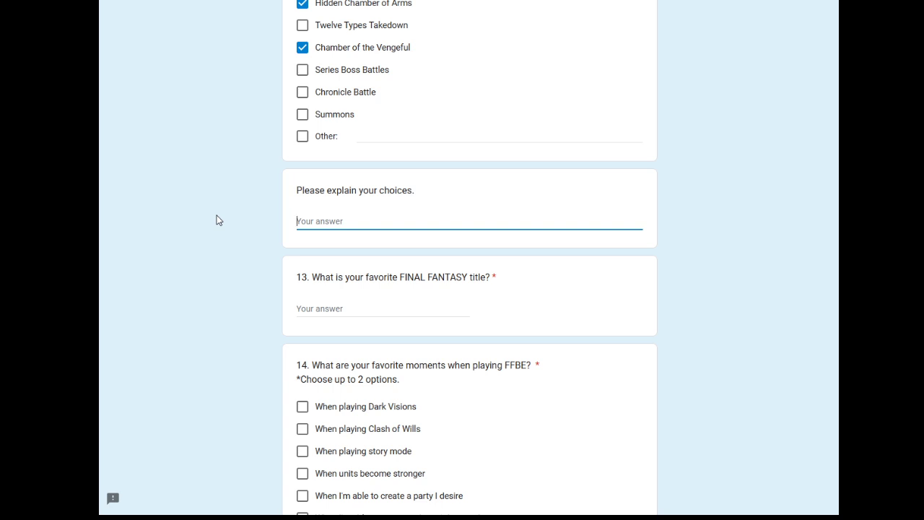
{"action": "scroll", "coordinate": [234, 211], "scroll_direction": "up", "scroll_amount": 2}
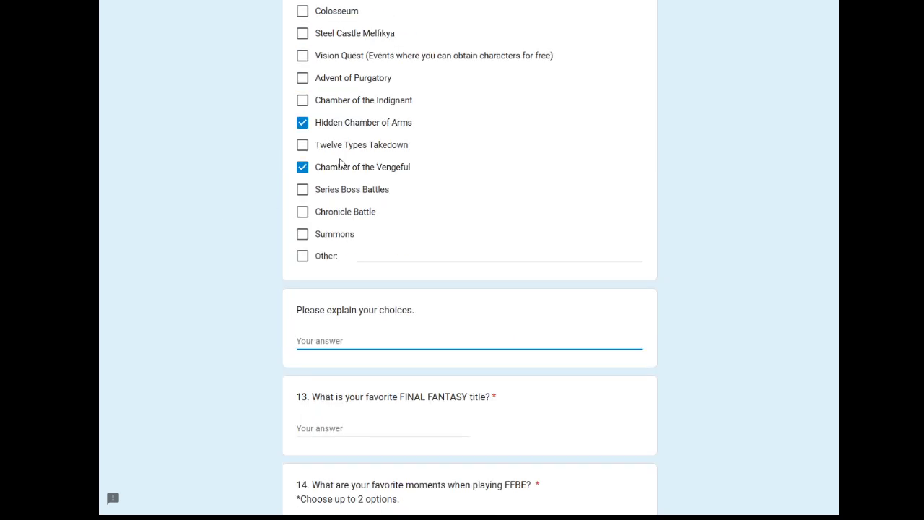
{"action": "scroll", "coordinate": [240, 218], "scroll_direction": "up", "scroll_amount": 3}
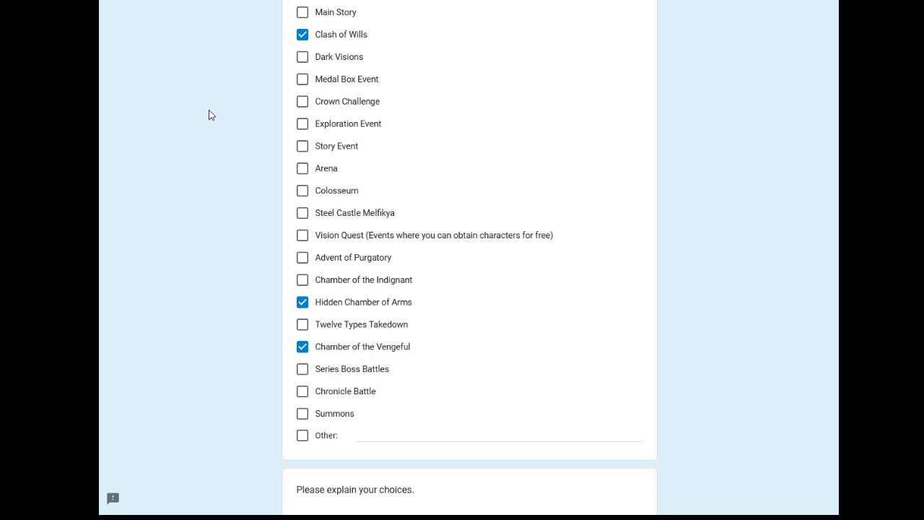
{"action": "scroll", "coordinate": [209, 116], "scroll_direction": "down", "scroll_amount": 3}
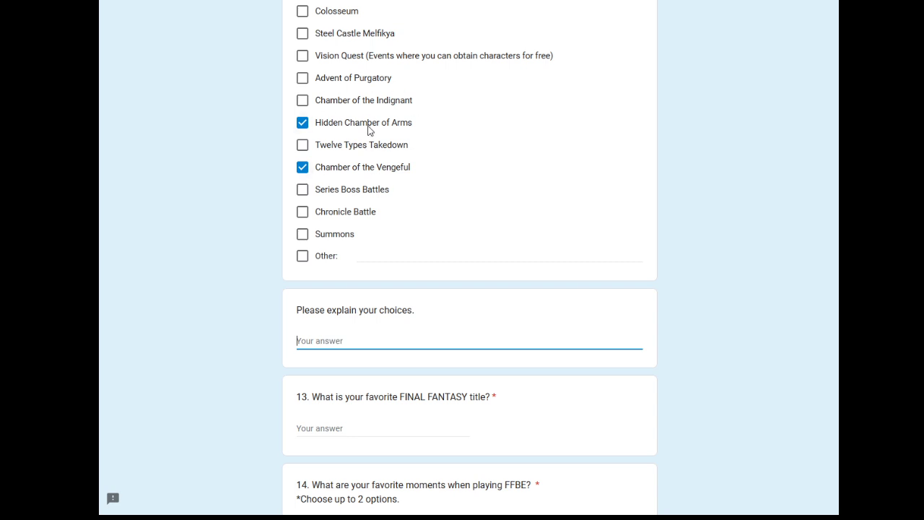
{"action": "left_click", "coordinate": [348, 344]}
- Enter 9 as the favorite FINAL FANTASY title in question 13
{"action": "scroll", "coordinate": [476, 262], "scroll_direction": "down", "scroll_amount": 3}
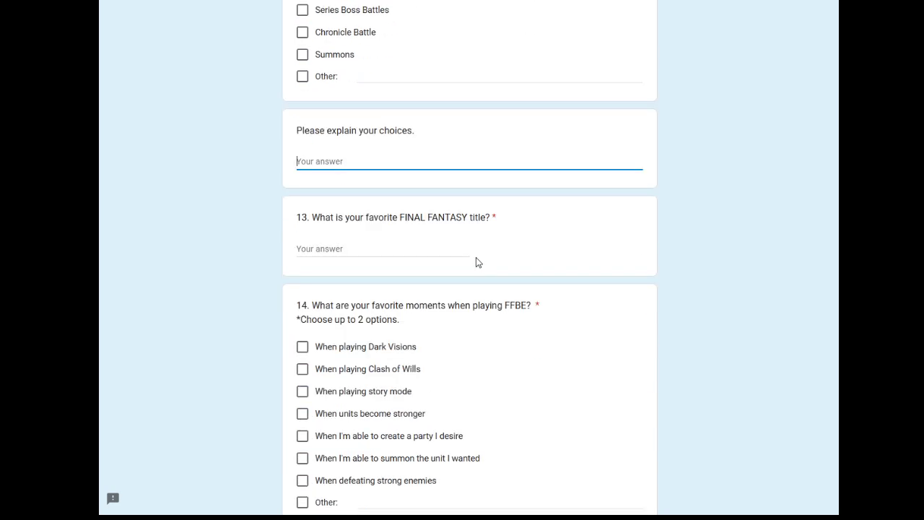
{"action": "left_click", "coordinate": [368, 250]}
{"action": "type", "text": "9"}
{"action": "left_click", "coordinate": [700, 282]}
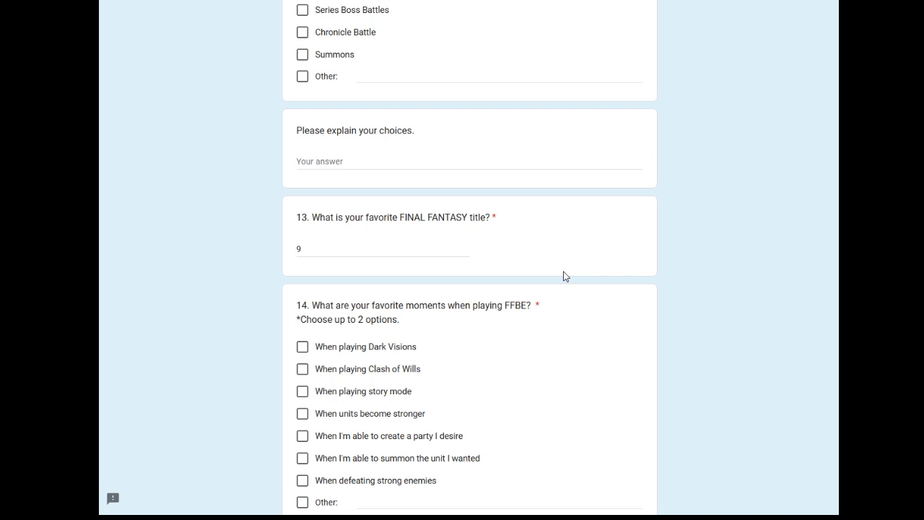
{"action": "scroll", "coordinate": [545, 286], "scroll_direction": "down", "scroll_amount": 2}
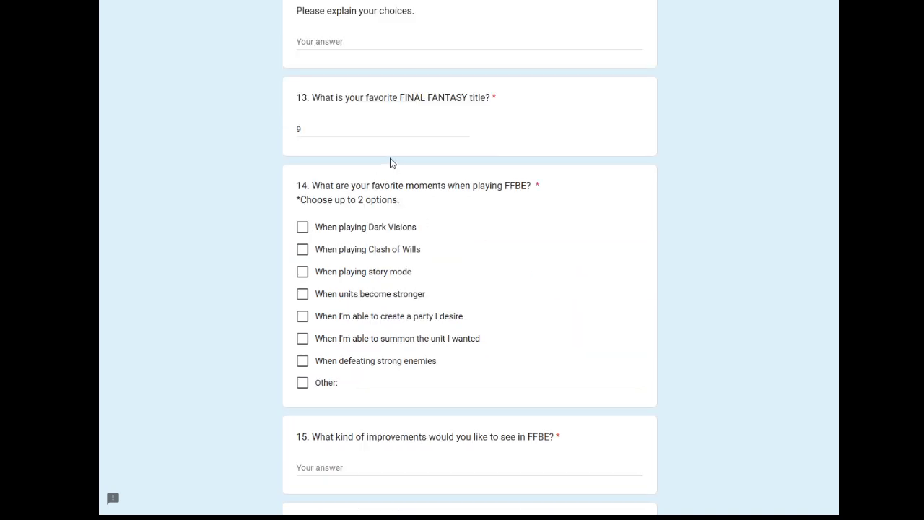
{"action": "left_click", "coordinate": [384, 134]}
{"action": "left_click", "coordinate": [616, 167]}
- Mark only "When I'm able to summon the unit I wanted" and "When defeating strong enemies" as the favorite moments in question 14
{"action": "scroll", "coordinate": [578, 206], "scroll_direction": "down", "scroll_amount": 2}
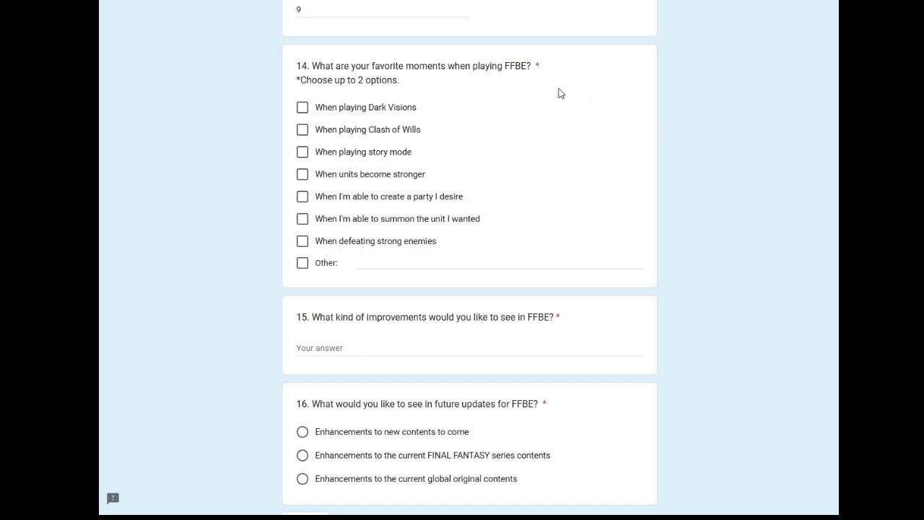
{"action": "left_click", "coordinate": [304, 108]}
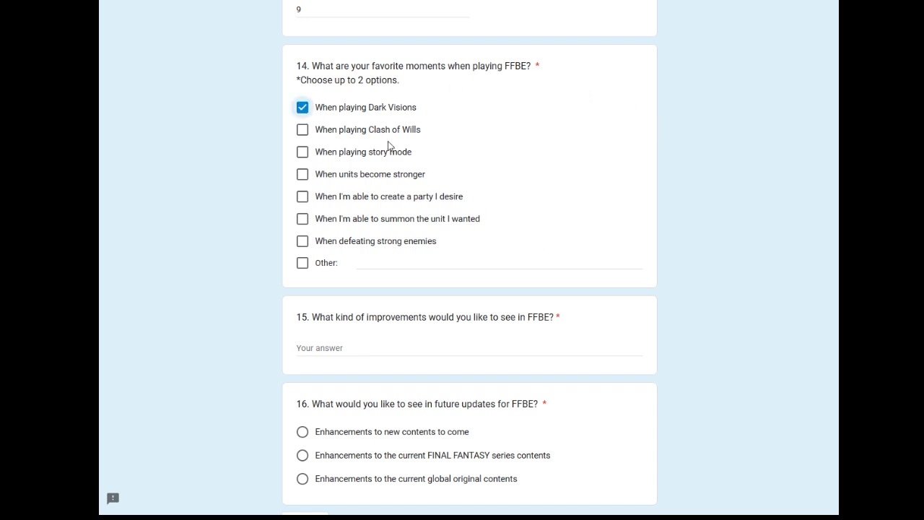
{"action": "left_click", "coordinate": [304, 108]}
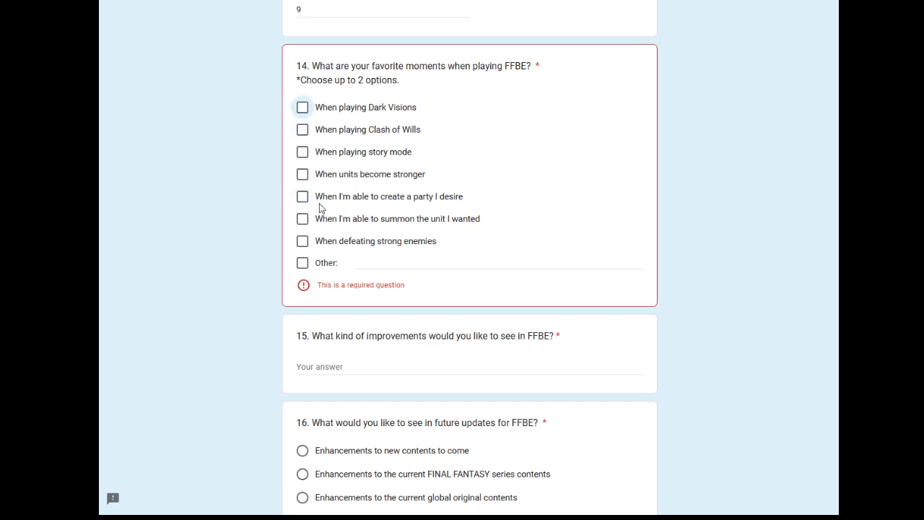
{"action": "left_click", "coordinate": [301, 130]}
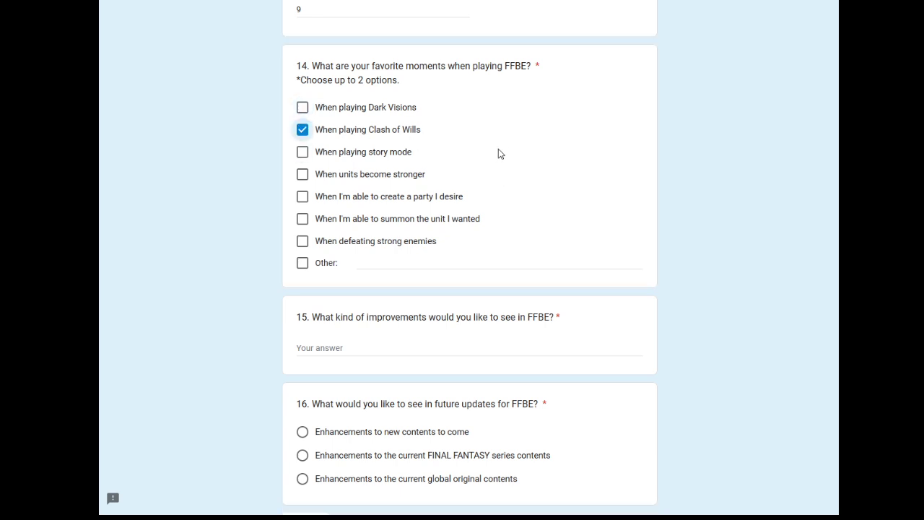
{"action": "left_click", "coordinate": [300, 220]}
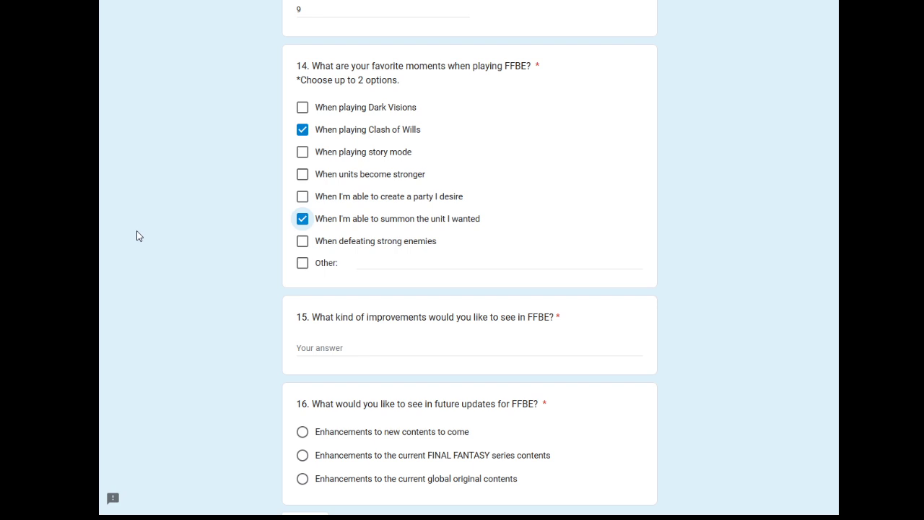
{"action": "left_click", "coordinate": [298, 245]}
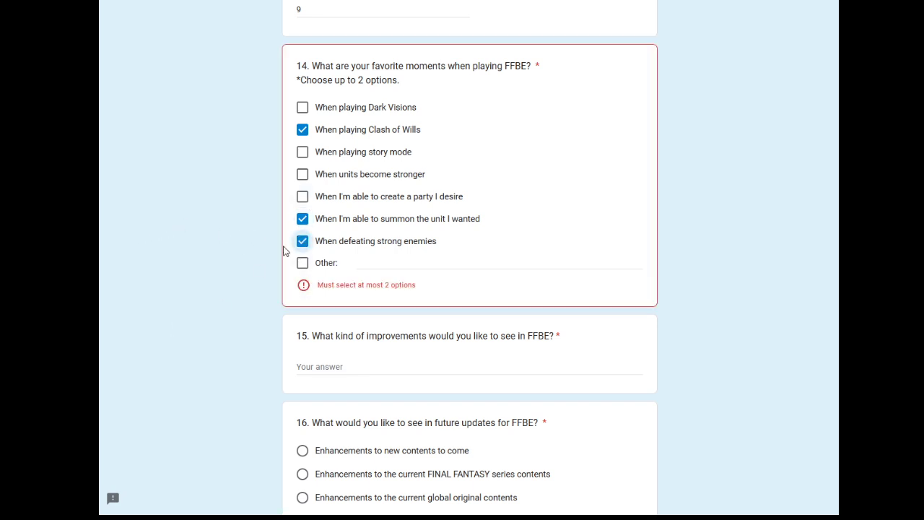
{"action": "left_click", "coordinate": [301, 130]}
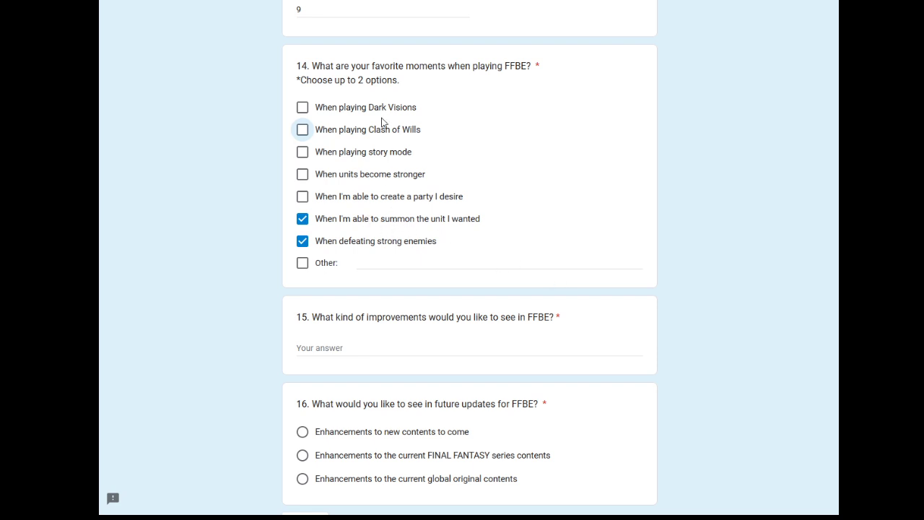
- Enter "Better units" as the desired improvement in question 15
{"action": "scroll", "coordinate": [613, 244], "scroll_direction": "down", "scroll_amount": 3}
{"action": "left_click", "coordinate": [343, 242]}
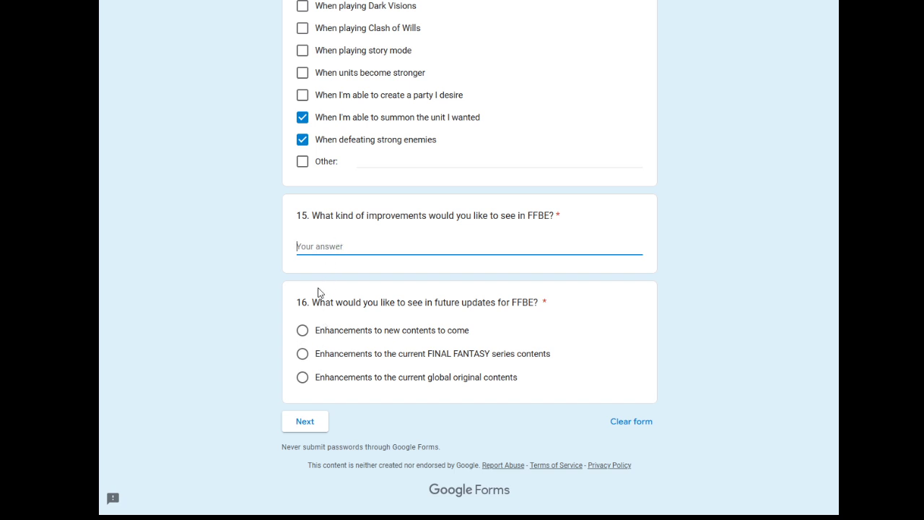
{"action": "left_click", "coordinate": [206, 342]}
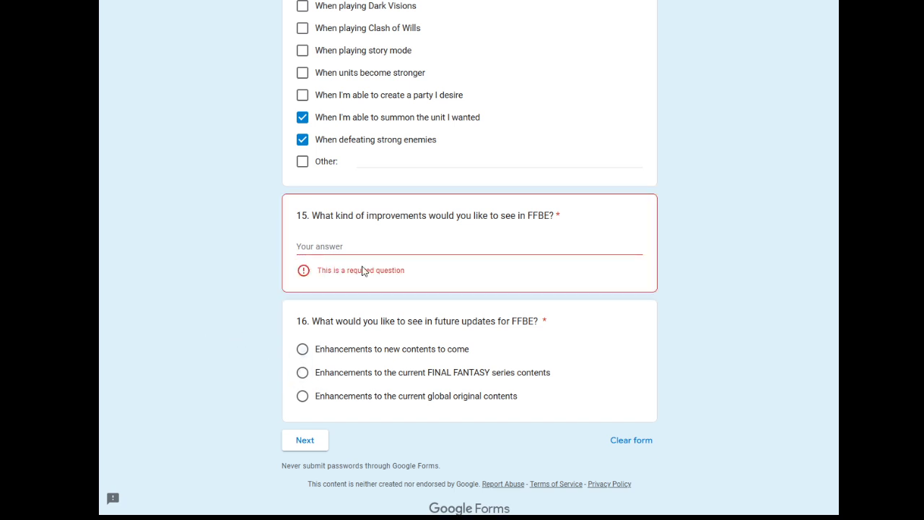
{"action": "left_click", "coordinate": [370, 244]}
{"action": "type", "text": "Better su"}
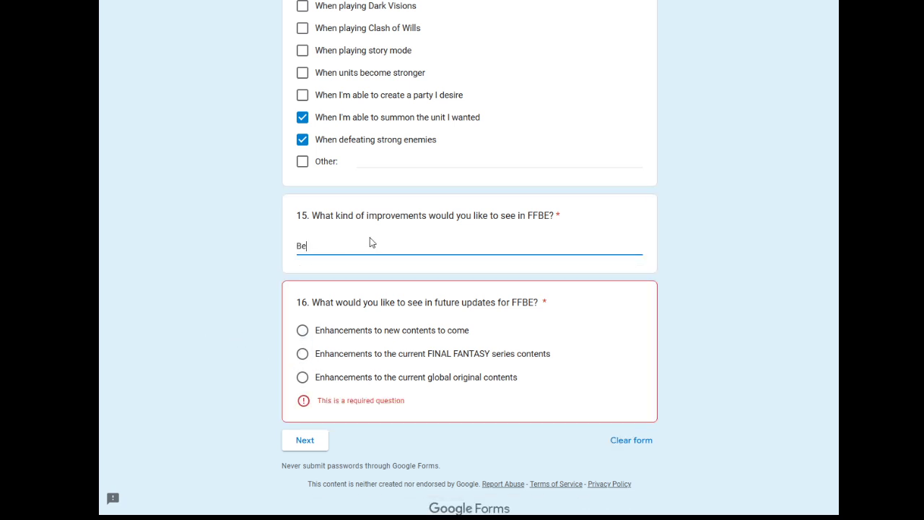
{"action": "key", "text": "BackSpace"}
{"action": "key", "text": "BackSpace"}
{"action": "type", "text": "r units"}
{"action": "key", "text": "Left"}
{"action": "key", "text": "Left"}
{"action": "key", "text": "Left"}
{"action": "key", "text": "Left"}
{"action": "key", "text": "Left"}
{"action": "key", "text": "Left"}
{"action": "key", "text": "BackSpace"}
- Choose "Enhancements to the current FINAL FANTASY series contents" in question 16 and try to continue to the next page of the survey
{"action": "left_click", "coordinate": [303, 353]}
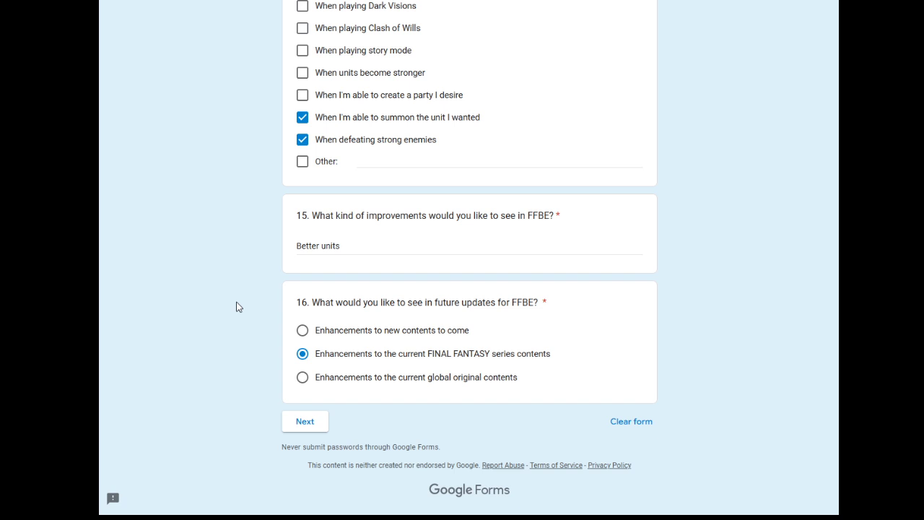
{"action": "left_click", "coordinate": [315, 428]}
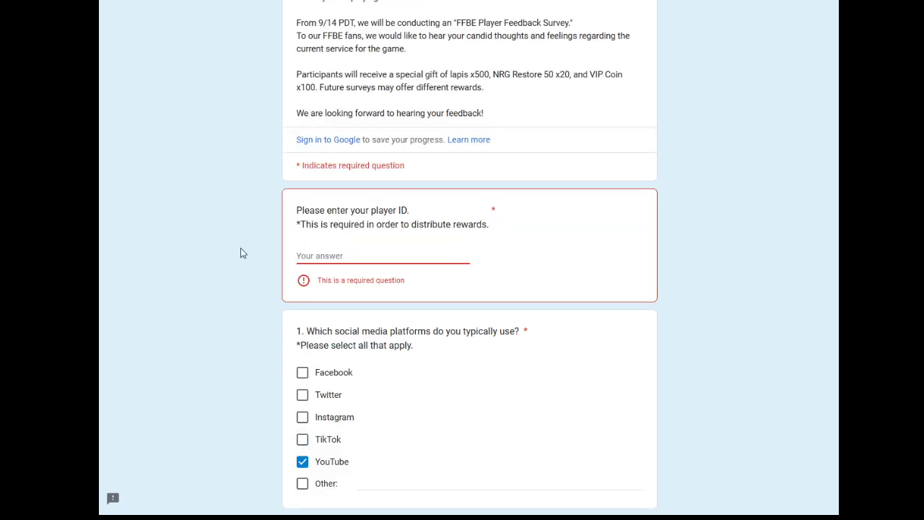
- Check the required player ID question, look through the survey down to question 16, and return to its beginning
{"action": "left_click", "coordinate": [797, 171]}
{"action": "scroll", "coordinate": [469, 260], "scroll_direction": "down", "scroll_amount": 3}
{"action": "left_click", "coordinate": [382, 85]}
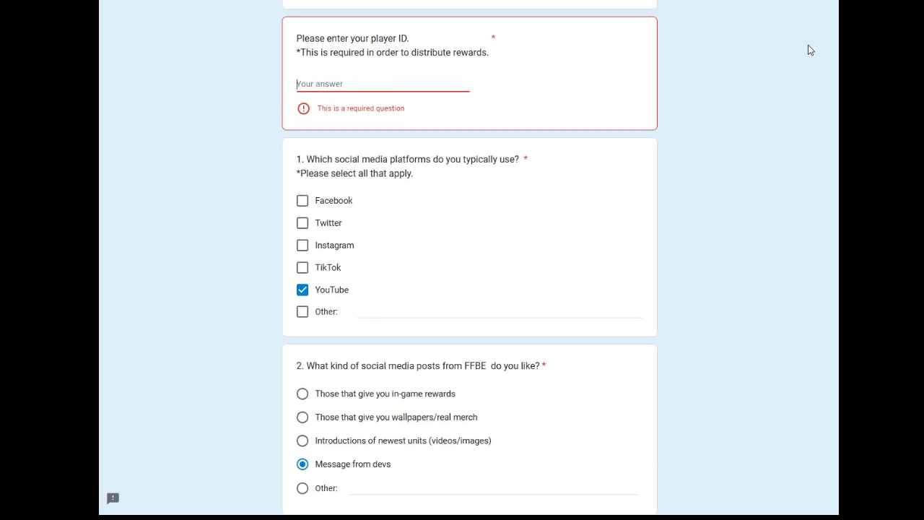
{"action": "scroll", "coordinate": [824, 323], "scroll_direction": "down", "scroll_amount": 20}
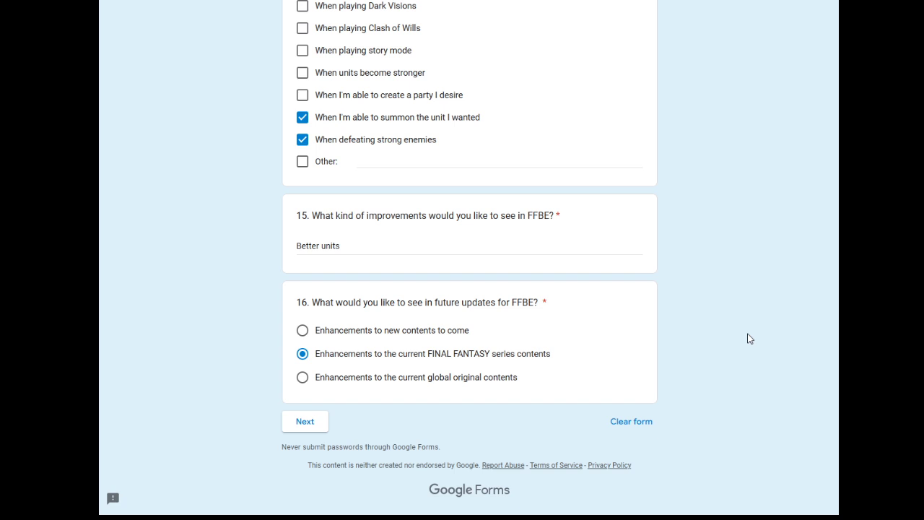
{"action": "key", "text": "Home"}
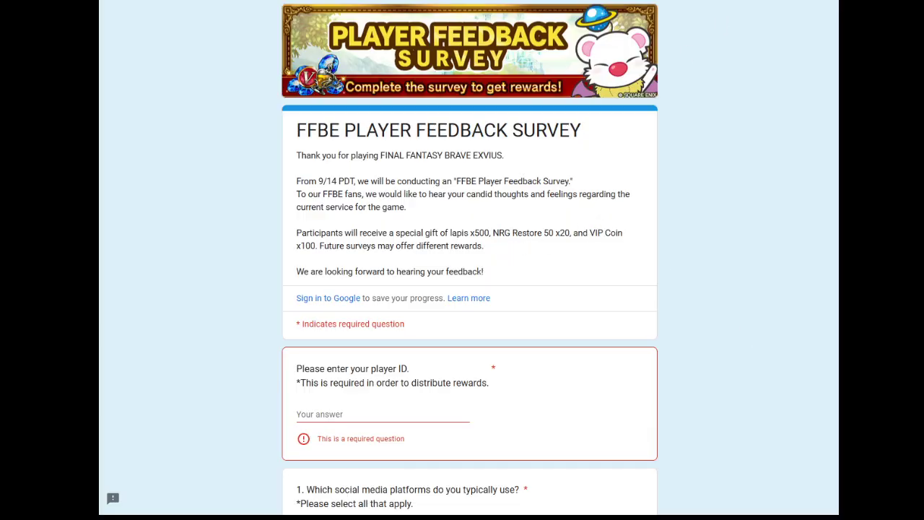
{"action": "key", "text": "alt+Left"}
{"action": "key", "text": "alt+Right"}
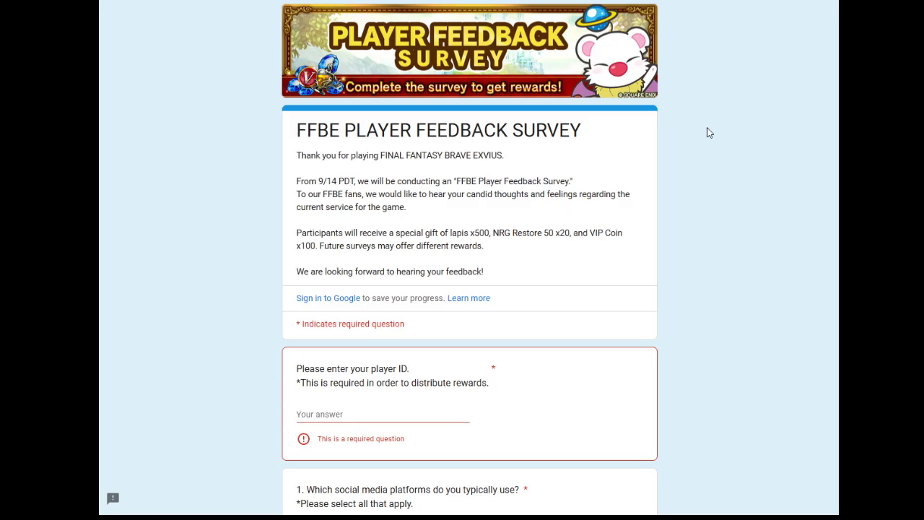